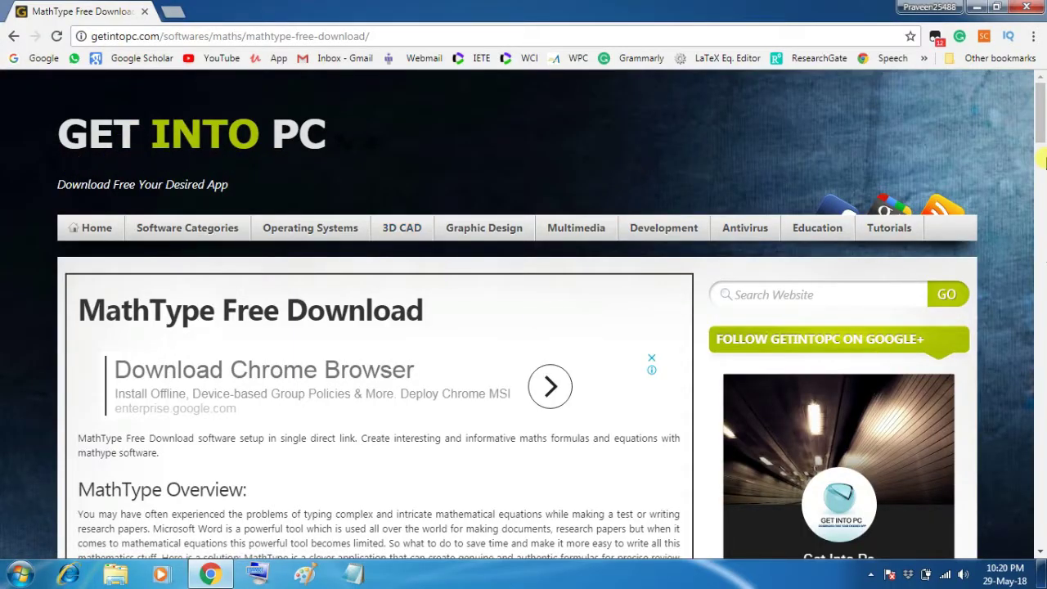
Start the free MathType installer download from the getintopc page.
{"action": "left_click_drag", "start_coordinate": [1041, 123], "coordinate": [1009, 442]}
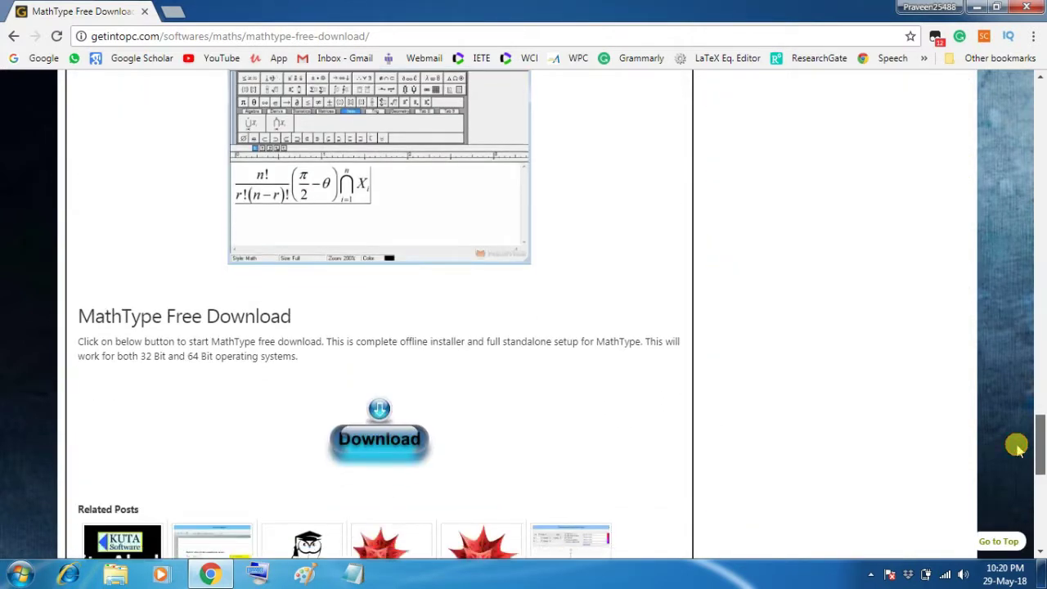
{"action": "left_click", "coordinate": [383, 452]}
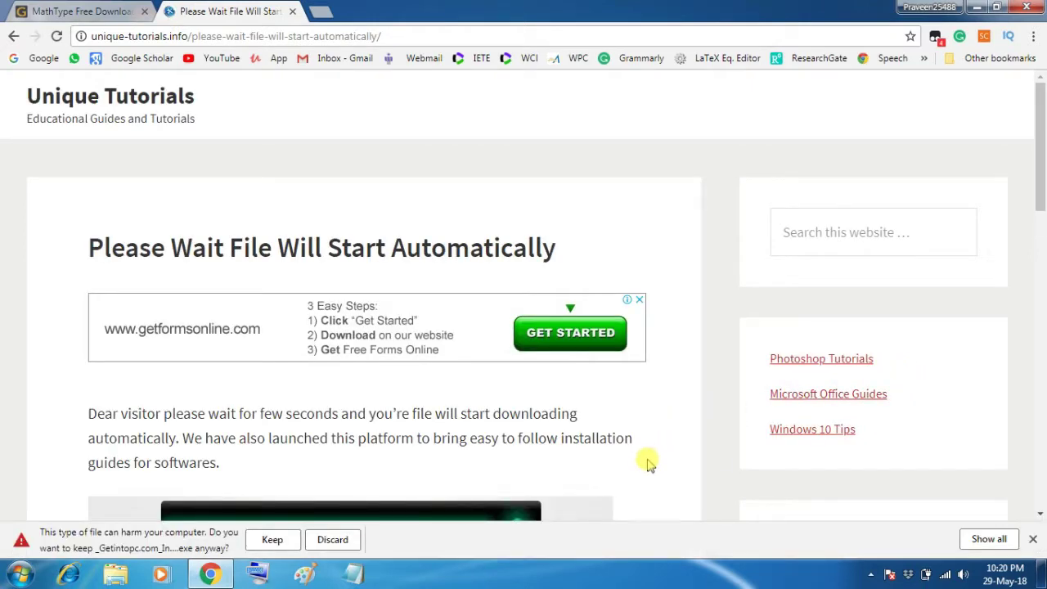
Keep and run the downloaded MathType 6.9 installer and accept the licence agreement.
{"action": "left_click", "coordinate": [276, 542]}
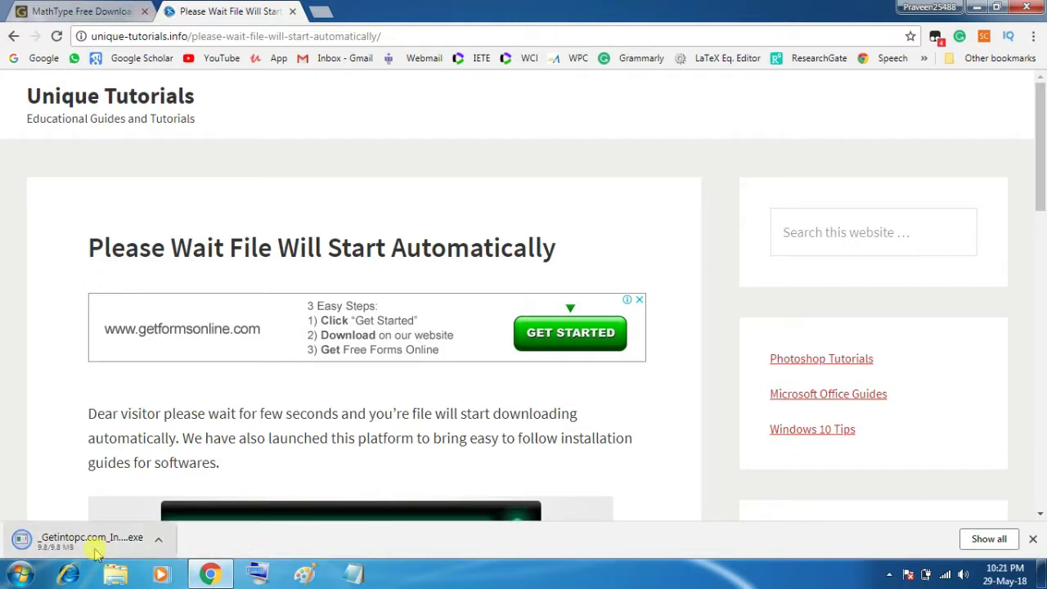
{"action": "left_click", "coordinate": [164, 544]}
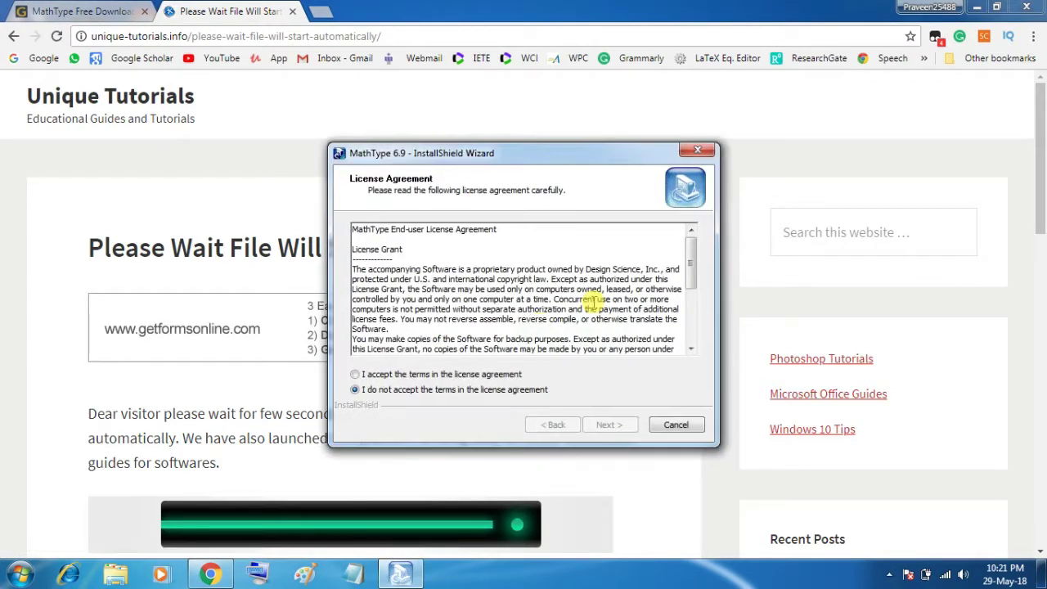
{"action": "left_click", "coordinate": [398, 376]}
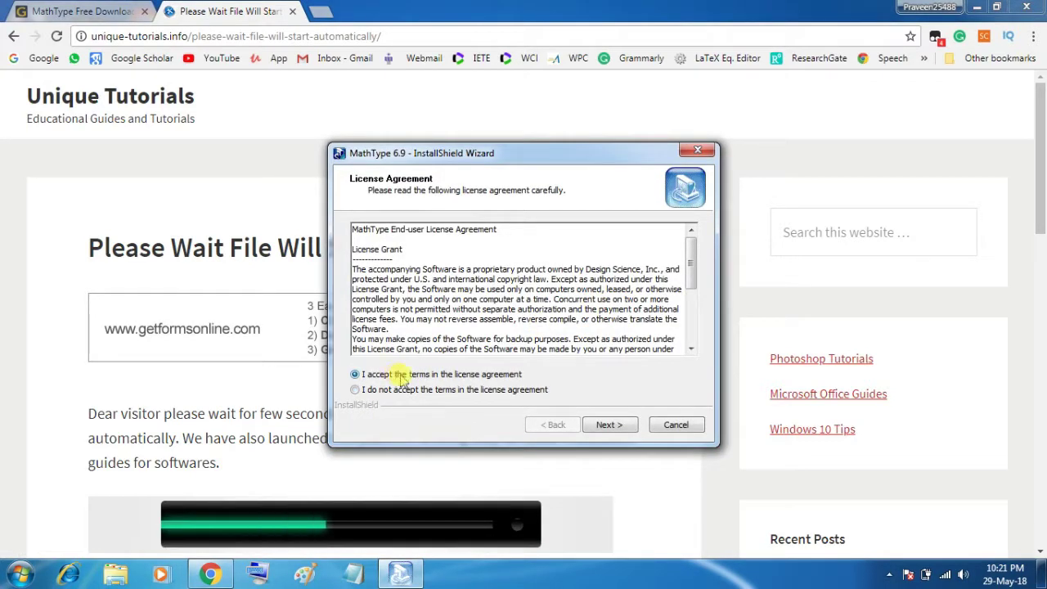
{"action": "left_click", "coordinate": [602, 424]}
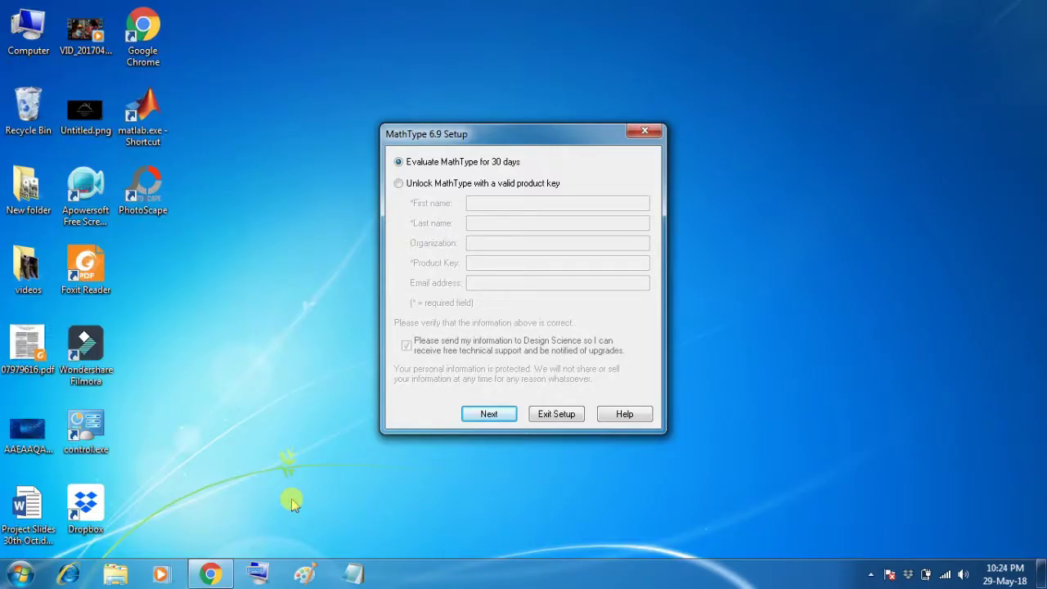
Unlock with a product key and install into C:\Program Files (x86)\MathType, creating the folder.
{"action": "left_click", "coordinate": [398, 184]}
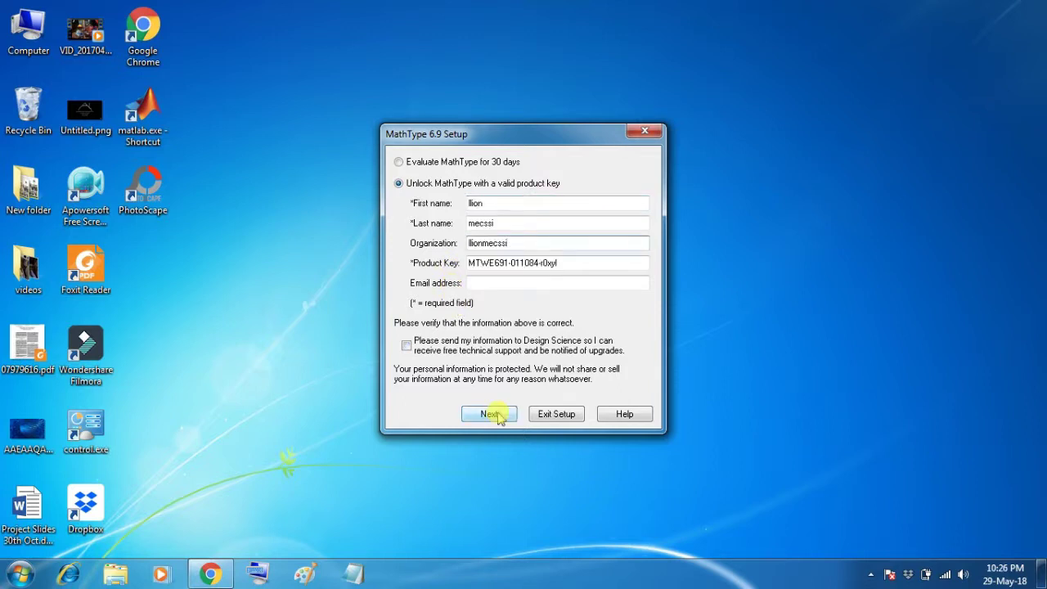
{"action": "left_click", "coordinate": [499, 414]}
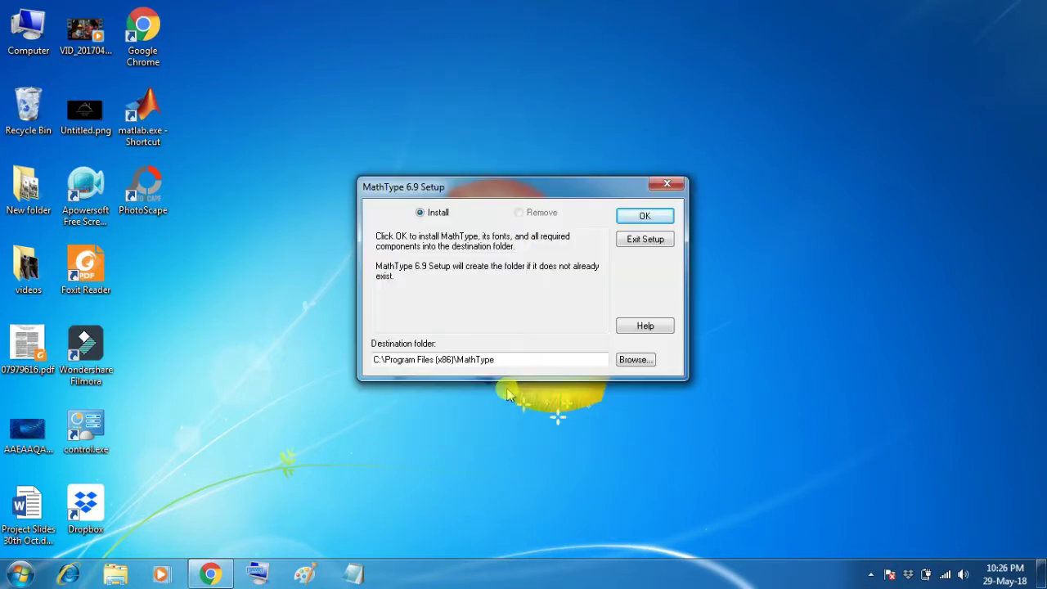
{"action": "left_click", "coordinate": [645, 216]}
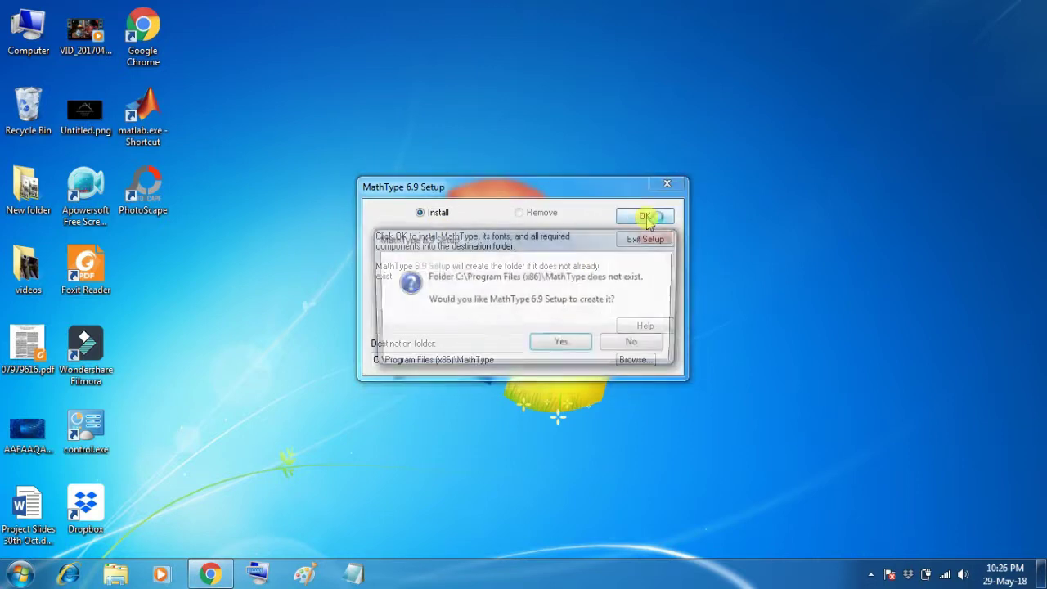
{"action": "left_click", "coordinate": [559, 345]}
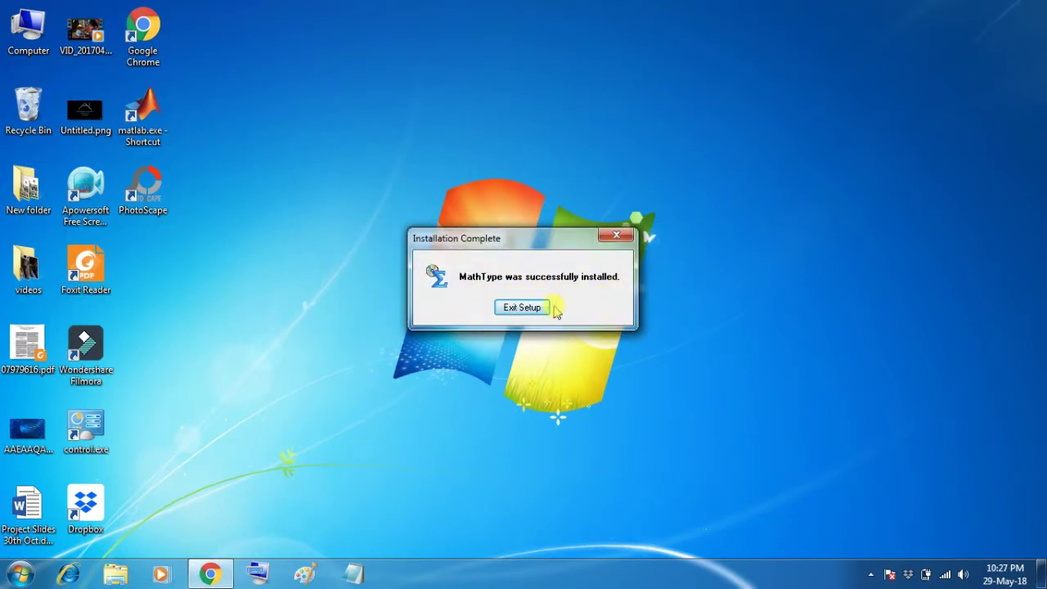
{"action": "left_click", "coordinate": [533, 308]}
Launch MathType from the Start menu and dismiss the first-use note.
{"action": "left_click", "coordinate": [19, 574]}
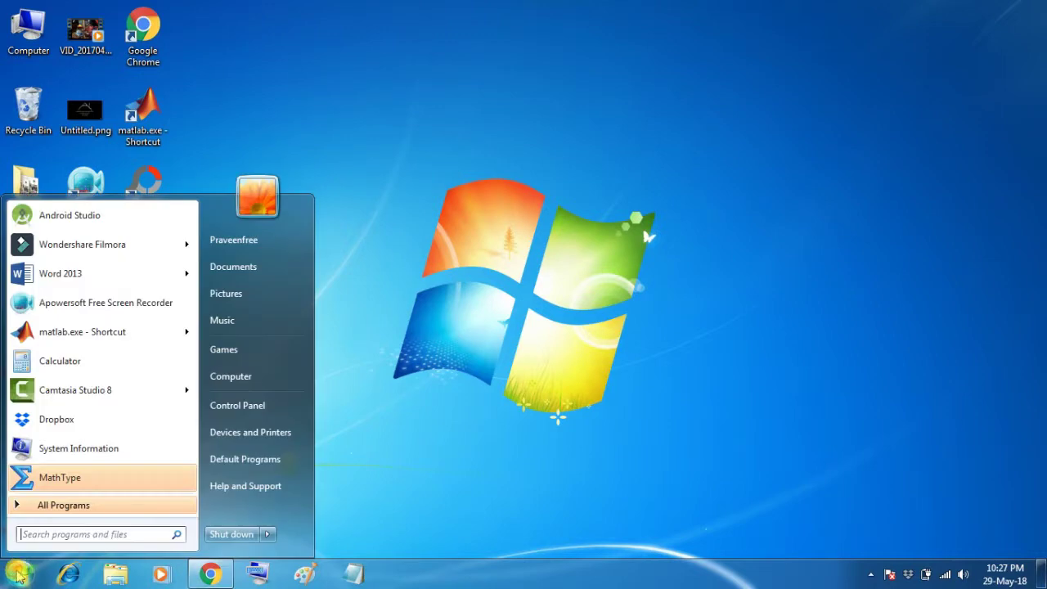
{"action": "left_click", "coordinate": [80, 481]}
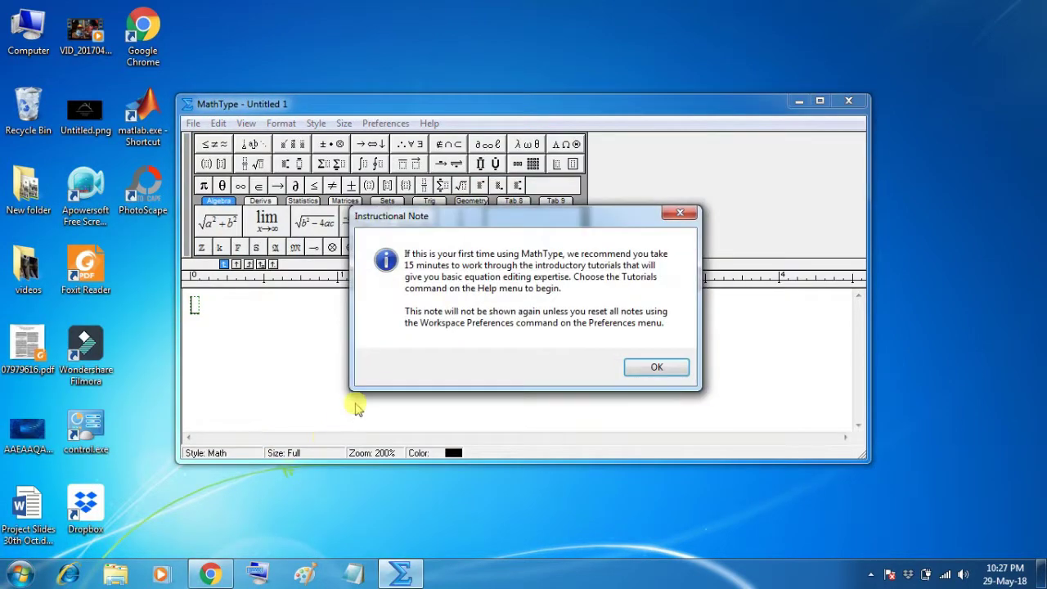
{"action": "left_click", "coordinate": [655, 366]}
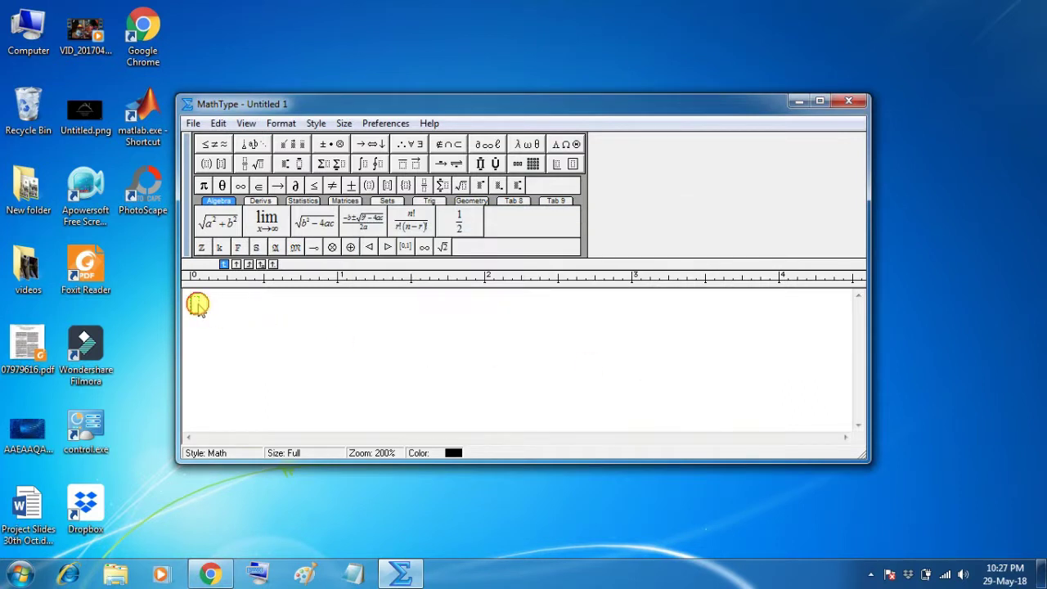
Type E=mc and add 2 as a superscript to form E = mc².
{"action": "type", "text": "E = mc"}
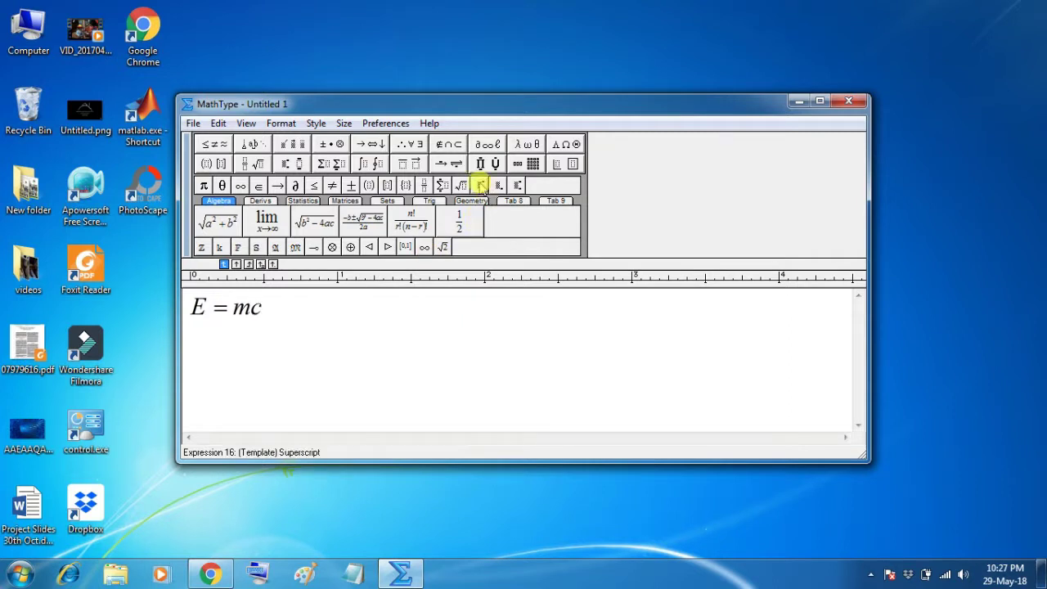
{"action": "left_click", "coordinate": [480, 187]}
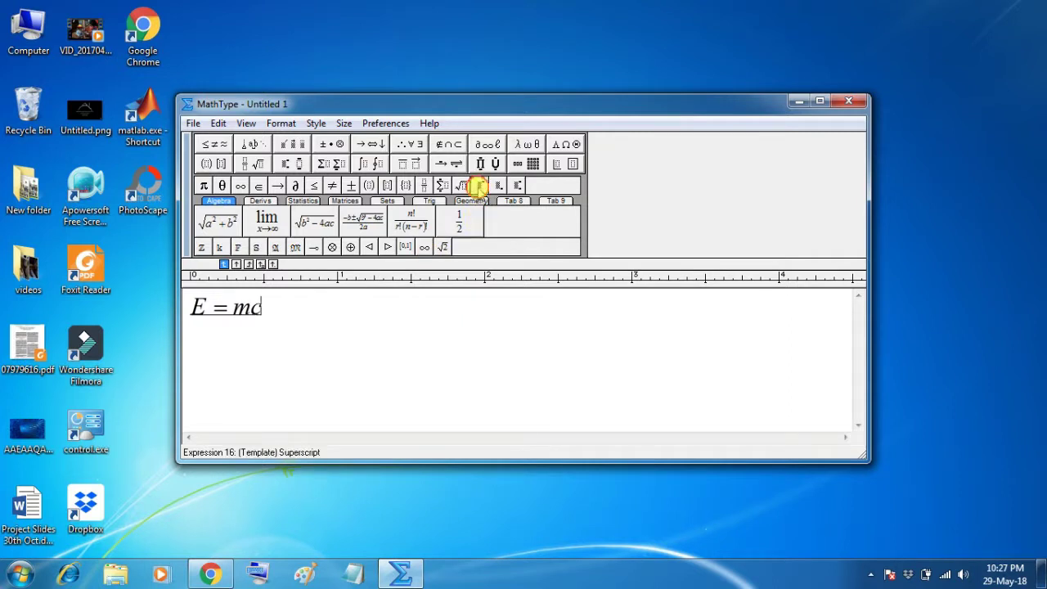
{"action": "left_click", "coordinate": [481, 187]}
{"action": "type", "text": "2"}
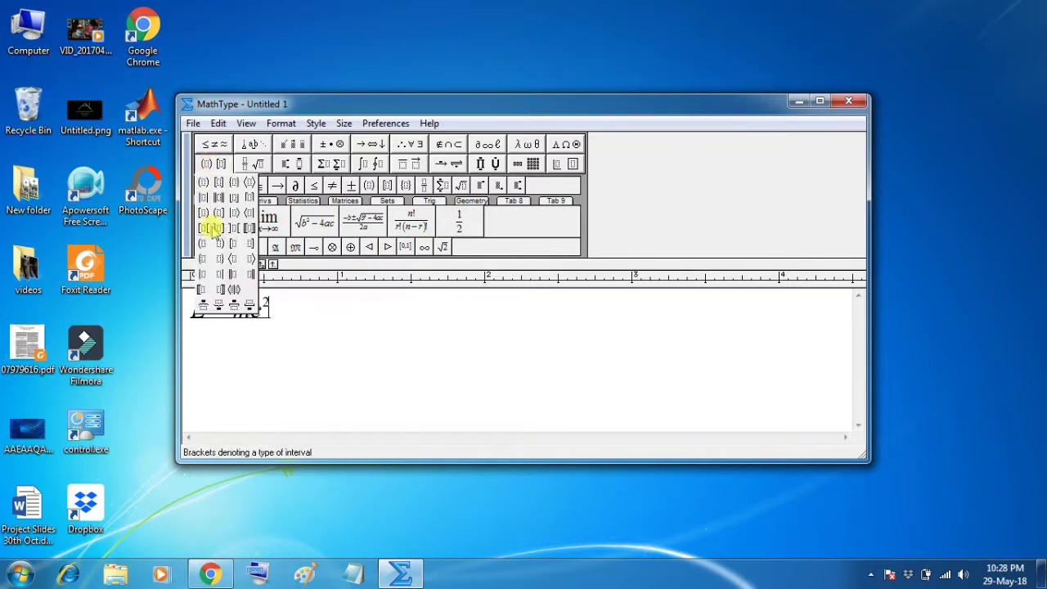
{"action": "mouse_move", "coordinate": [252, 161]}
{"action": "mouse_move", "coordinate": [376, 161]}
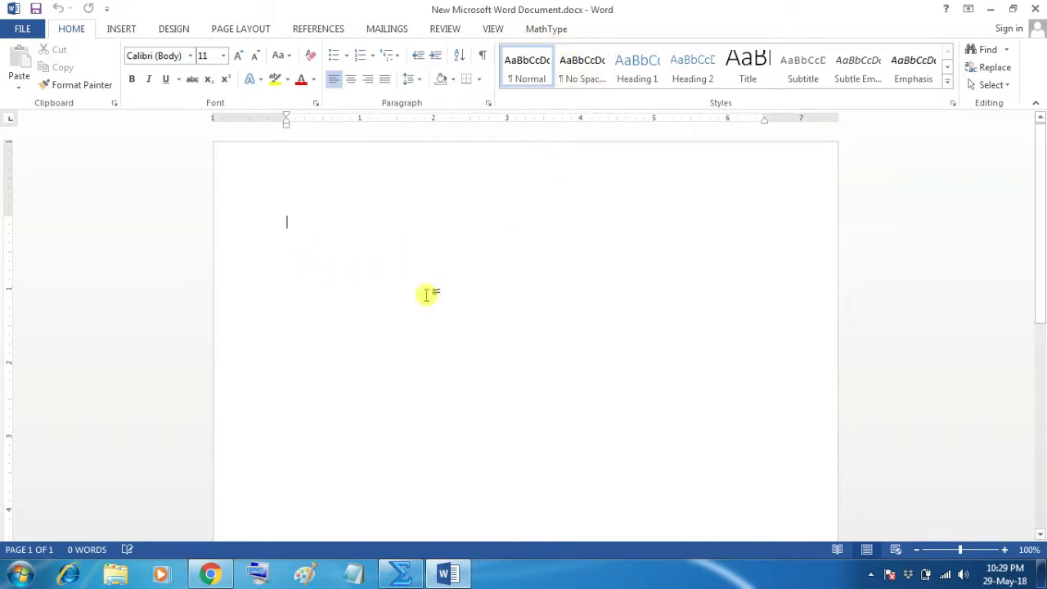
Select and copy E = mc² in the MathType editor, then minimize it to reveal Word.
{"action": "left_click", "coordinate": [401, 577]}
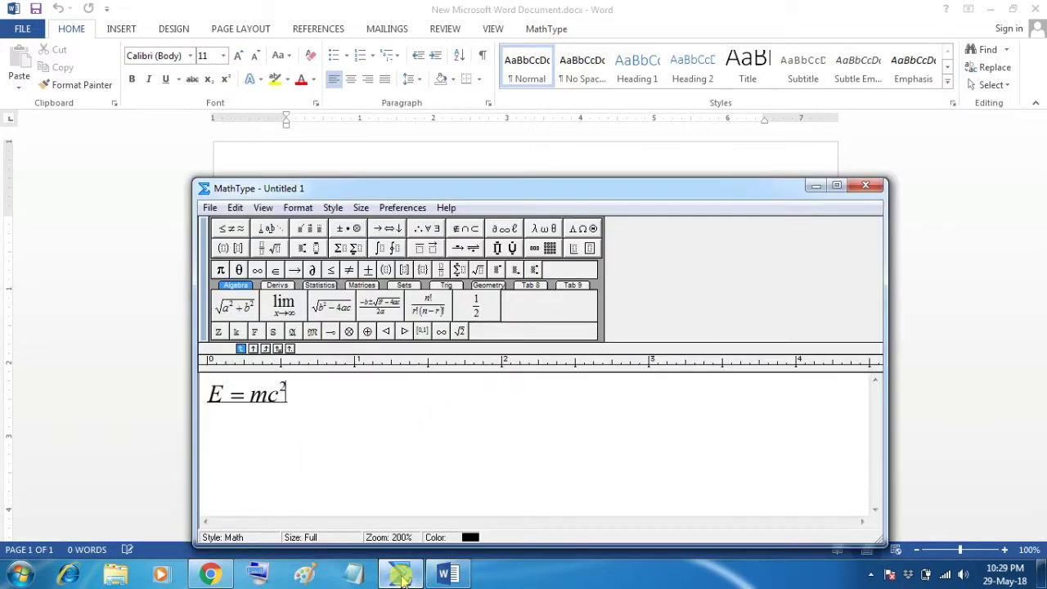
{"action": "left_click_drag", "start_coordinate": [287, 397], "coordinate": [202, 392]}
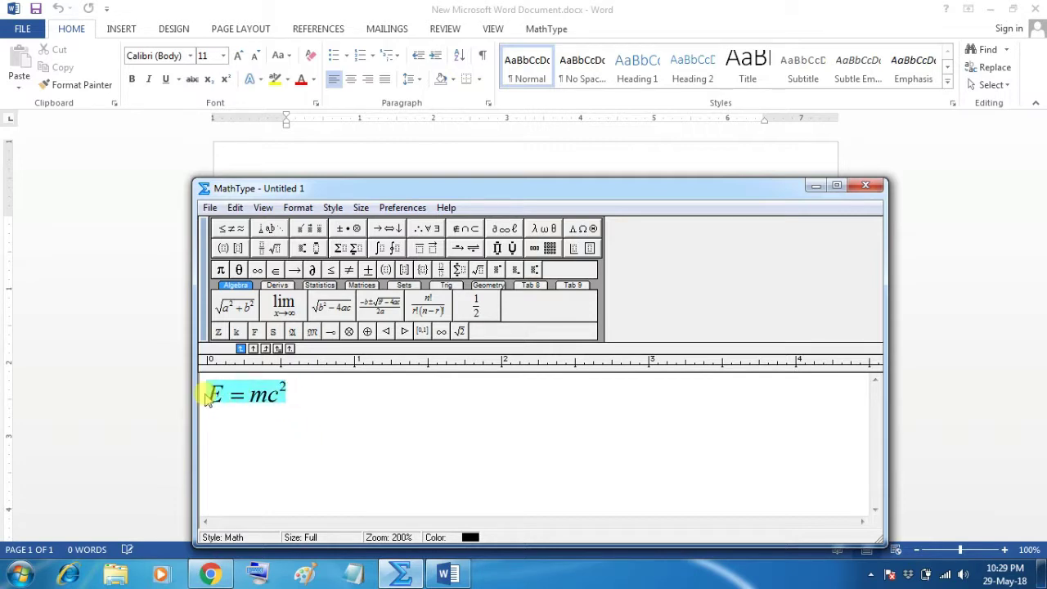
{"action": "right_click", "coordinate": [249, 397]}
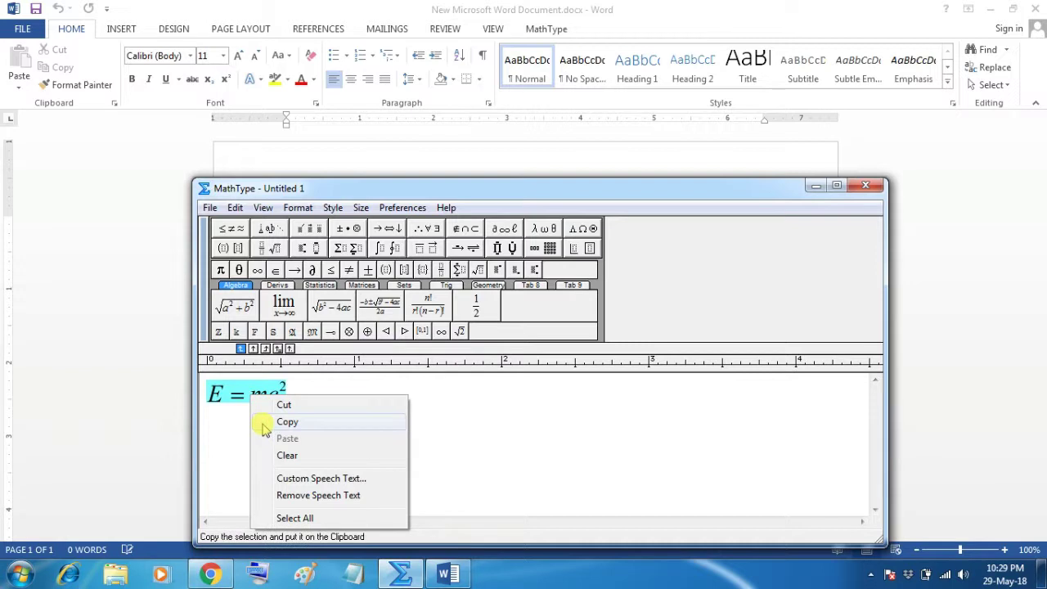
{"action": "left_click", "coordinate": [267, 422]}
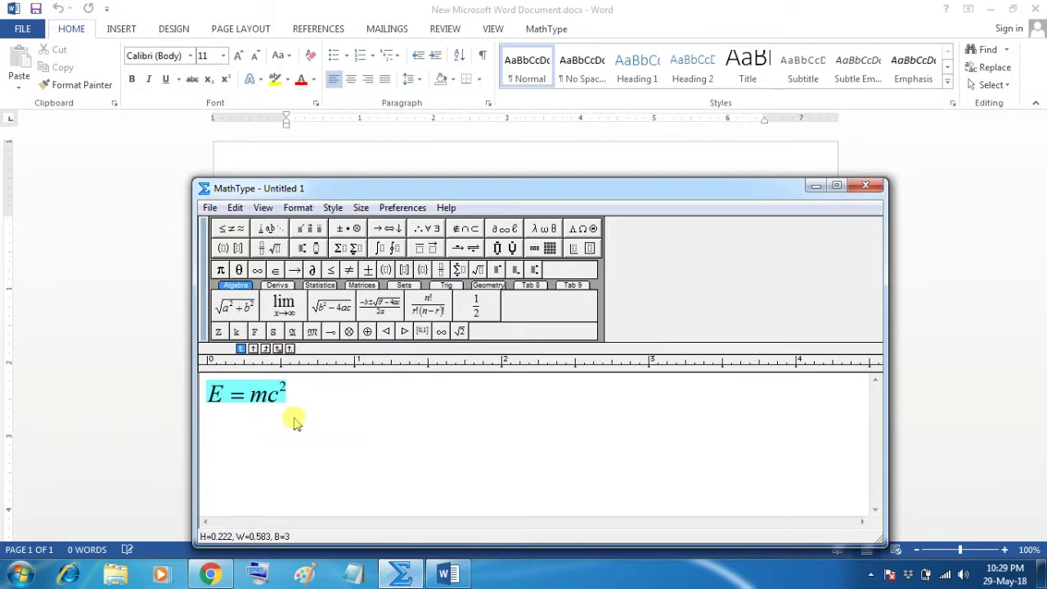
{"action": "left_click", "coordinate": [231, 156]}
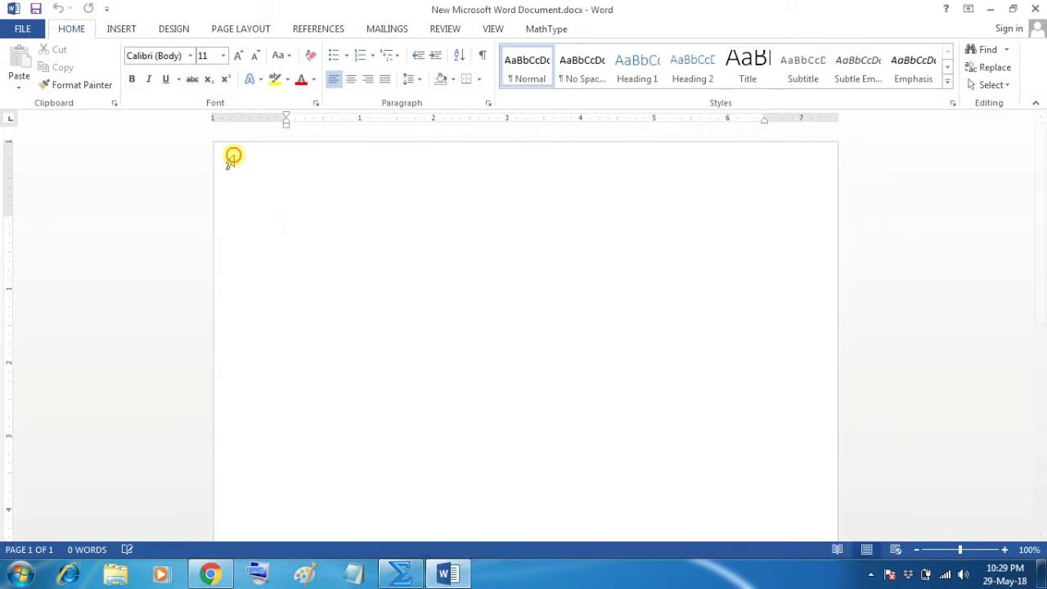
Paste E = mc² into the Word page, enlarge it to near page width, and close MathType.
{"action": "right_click", "coordinate": [296, 230]}
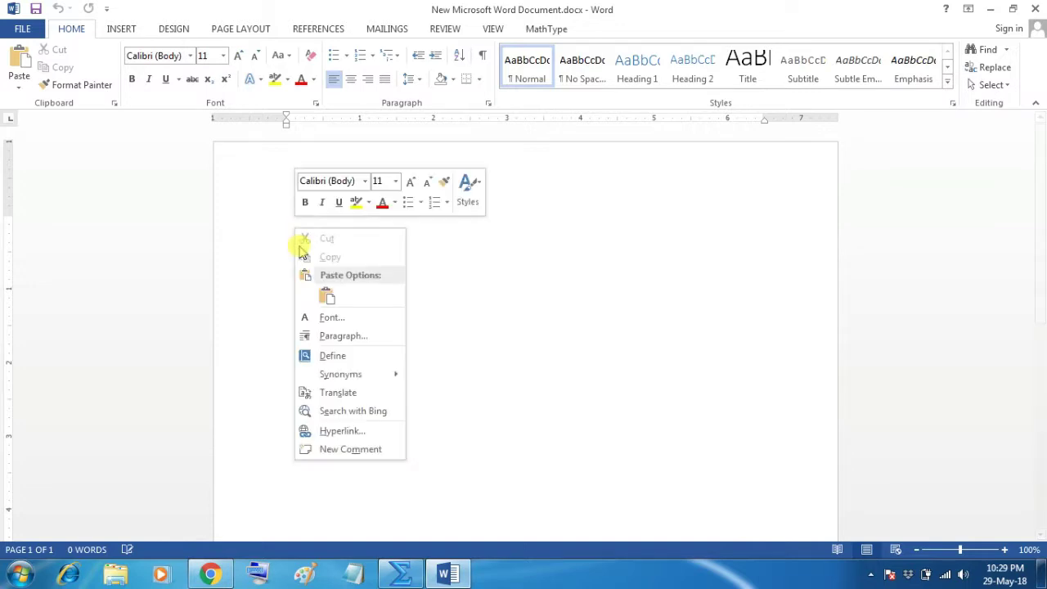
{"action": "left_click", "coordinate": [326, 294]}
{"action": "left_click", "coordinate": [306, 223]}
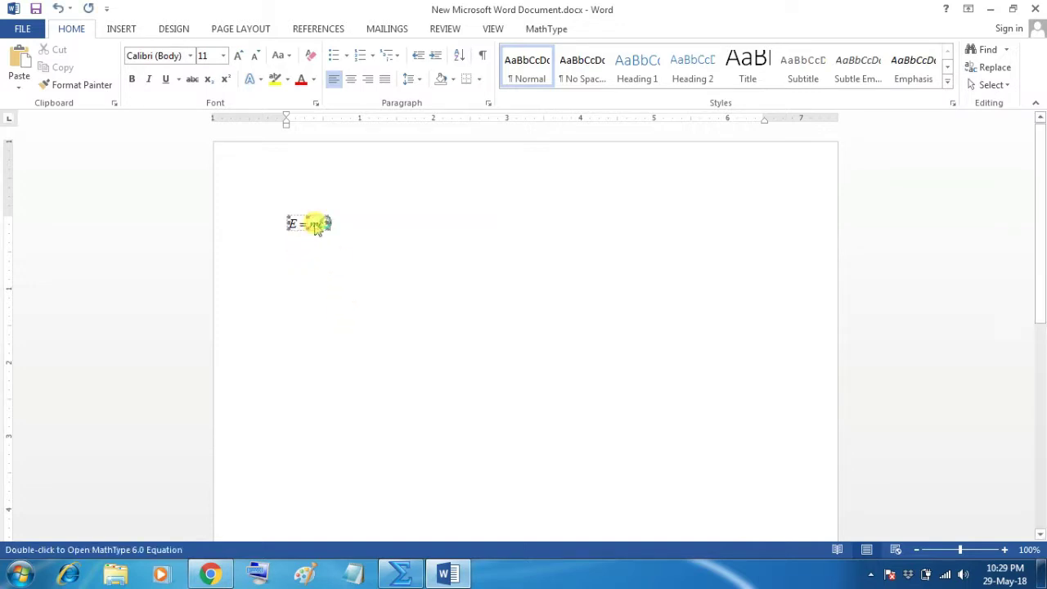
{"action": "left_click_drag", "start_coordinate": [327, 226], "coordinate": [729, 339]}
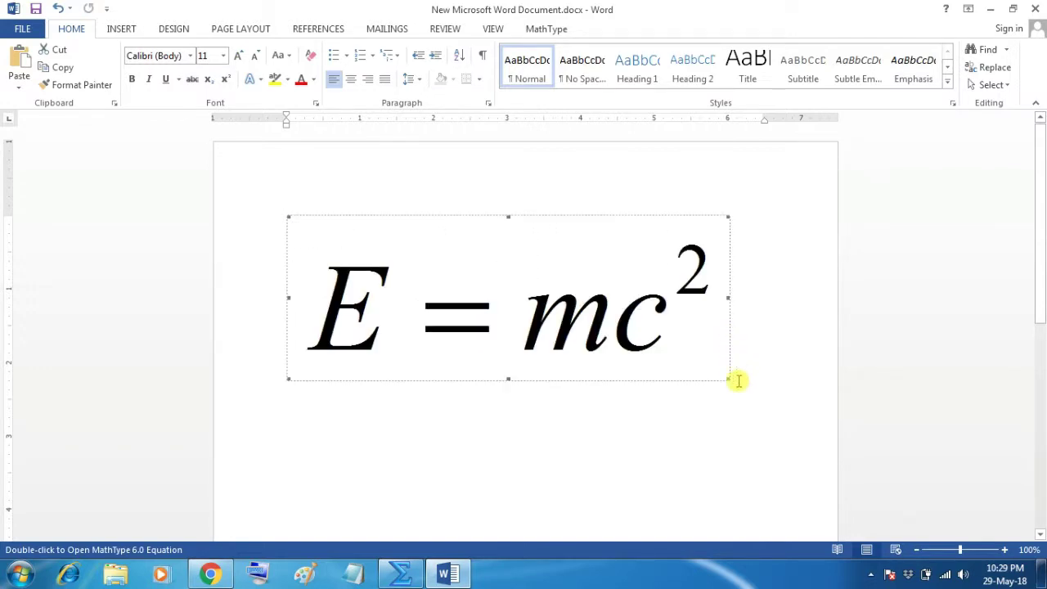
{"action": "left_click", "coordinate": [588, 373]}
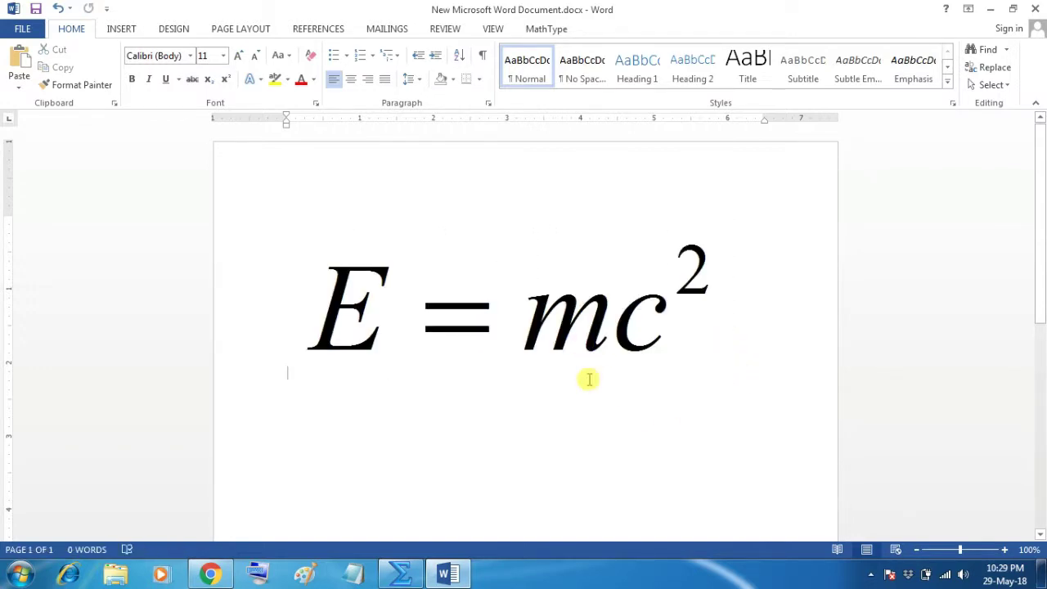
{"action": "left_click", "coordinate": [400, 573]}
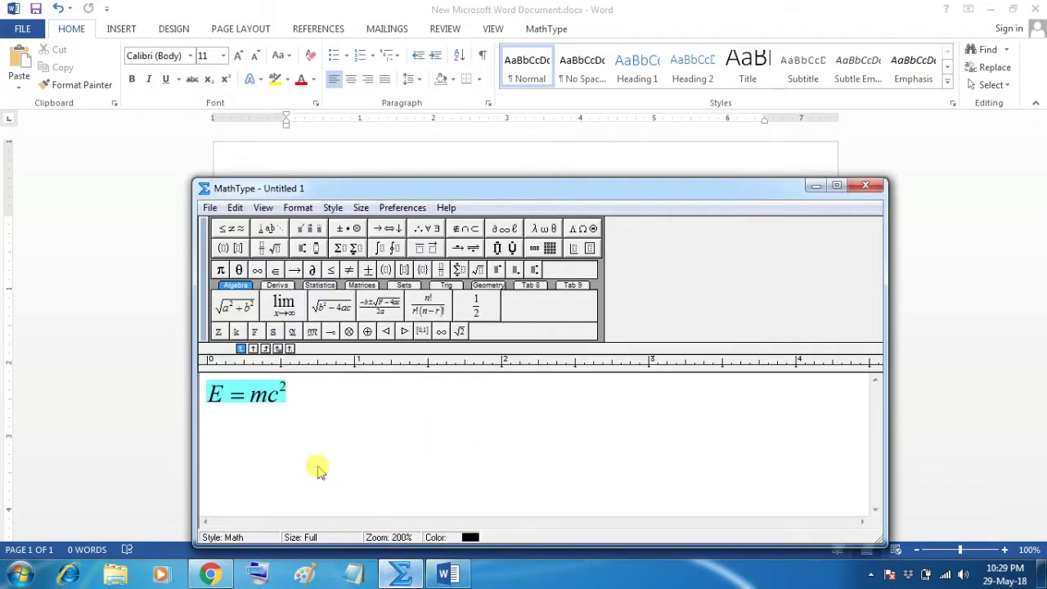
{"action": "left_click", "coordinate": [868, 186]}
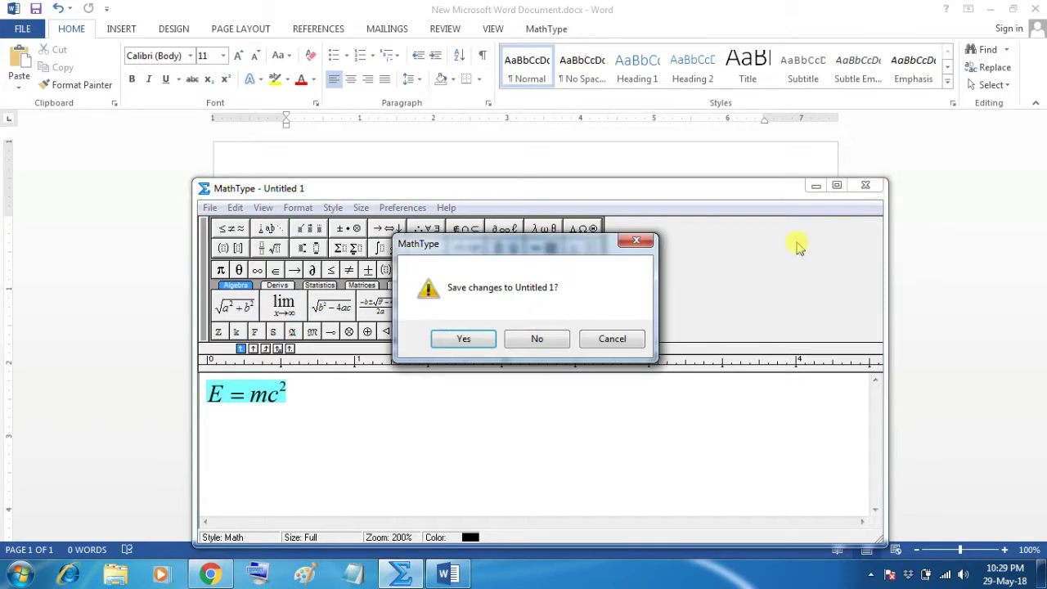
Close MathType without saving and start a new line below the equation.
{"action": "left_click", "coordinate": [538, 342]}
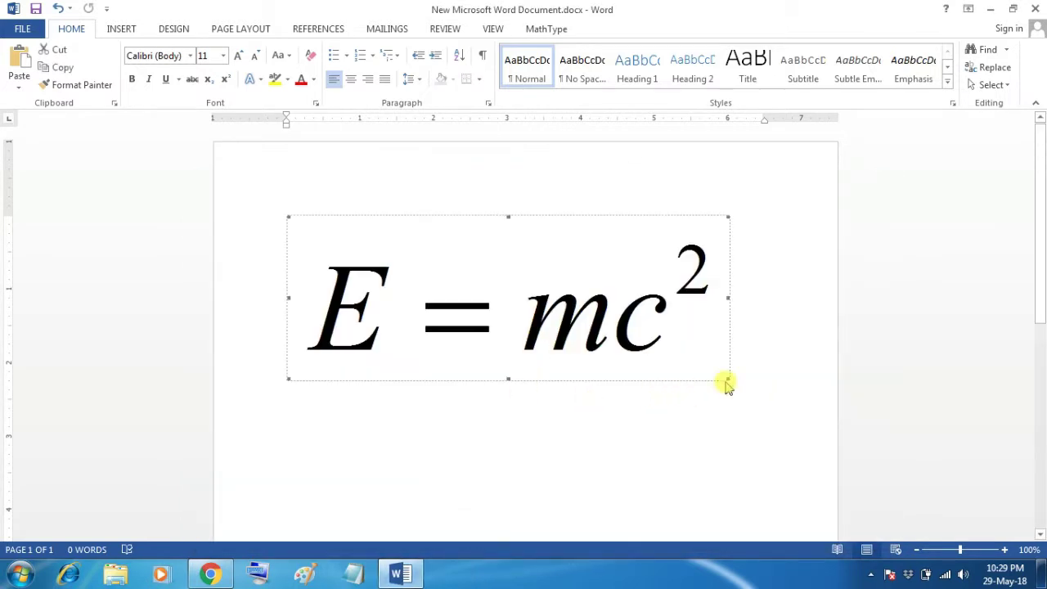
{"action": "left_click", "coordinate": [734, 376]}
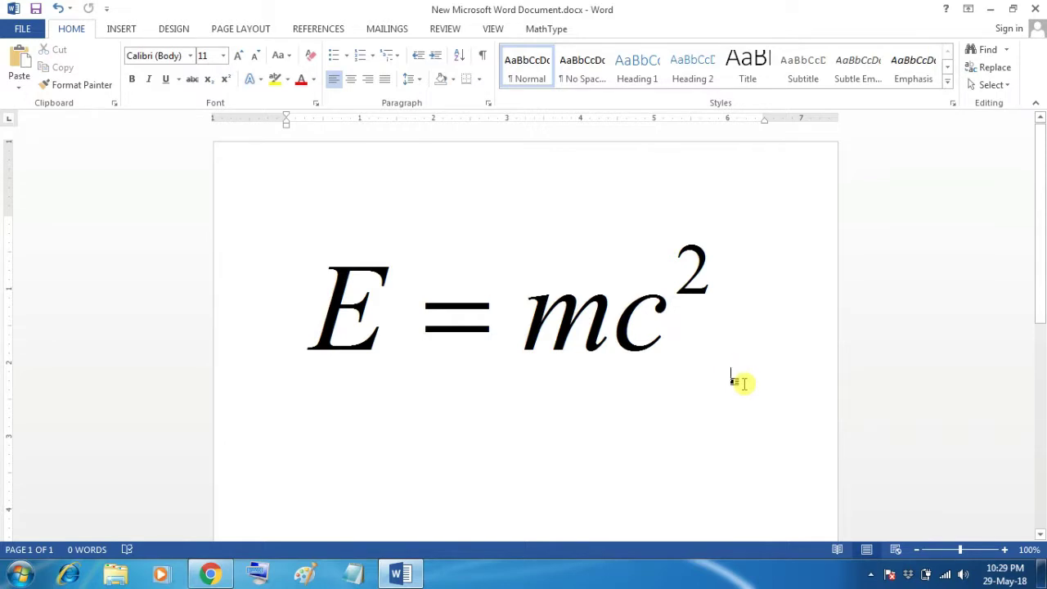
{"action": "key", "text": "Return"}
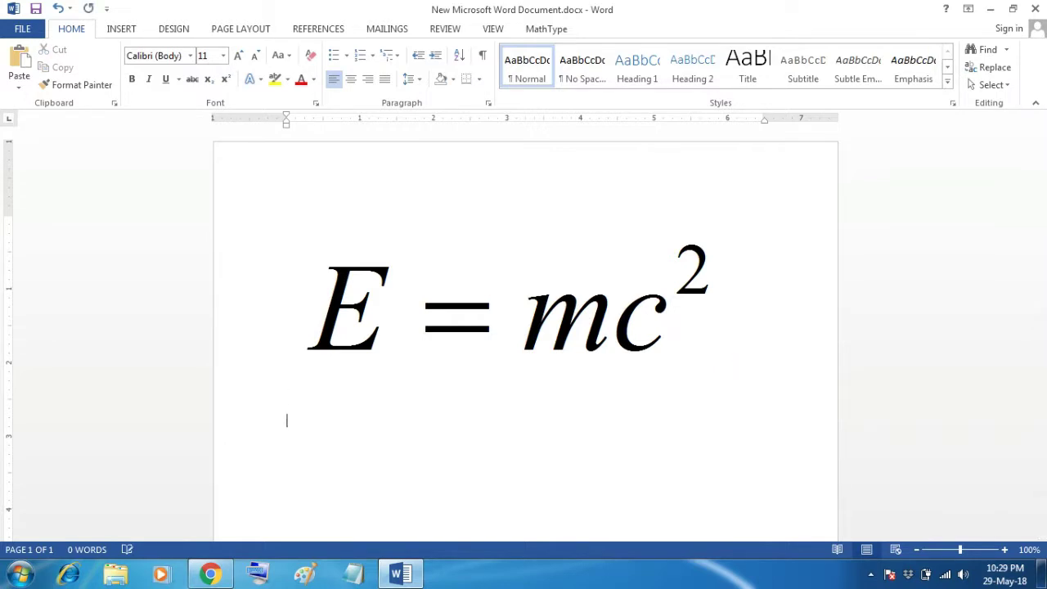
Open the equation in MathType to check it, close the editor, and return below it.
{"action": "left_click", "coordinate": [491, 334]}
{"action": "double_click", "coordinate": [497, 328]}
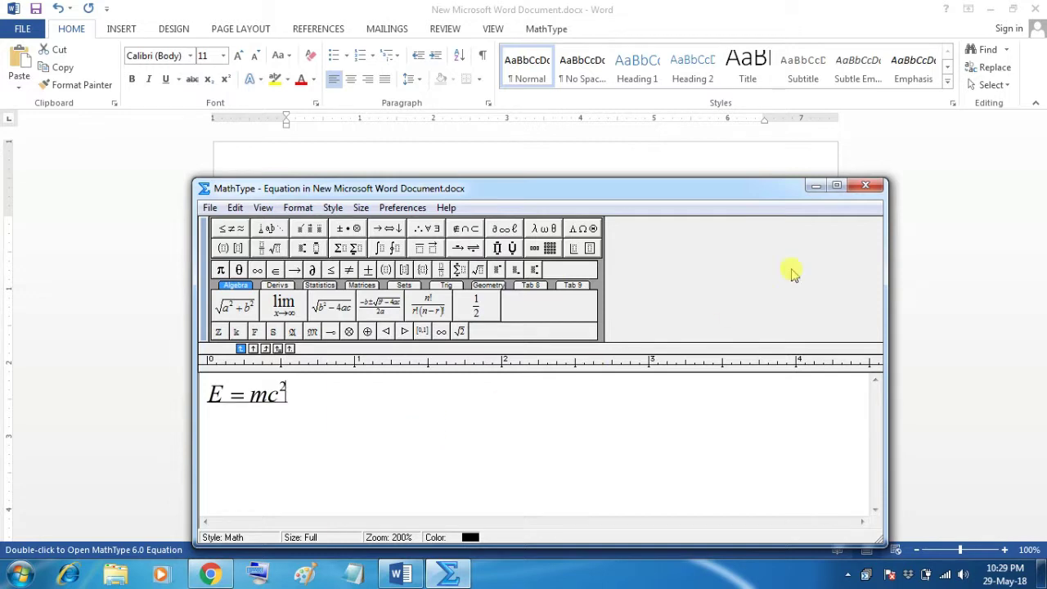
{"action": "left_click", "coordinate": [866, 186]}
{"action": "left_click", "coordinate": [684, 404]}
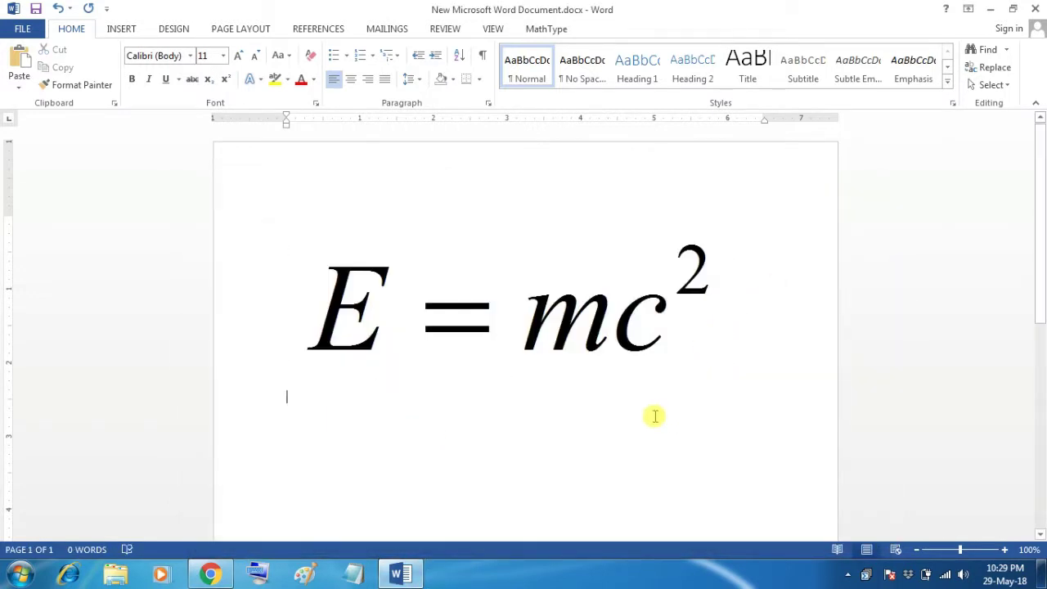
{"action": "left_click_drag", "start_coordinate": [1043, 256], "coordinate": [1043, 261]}
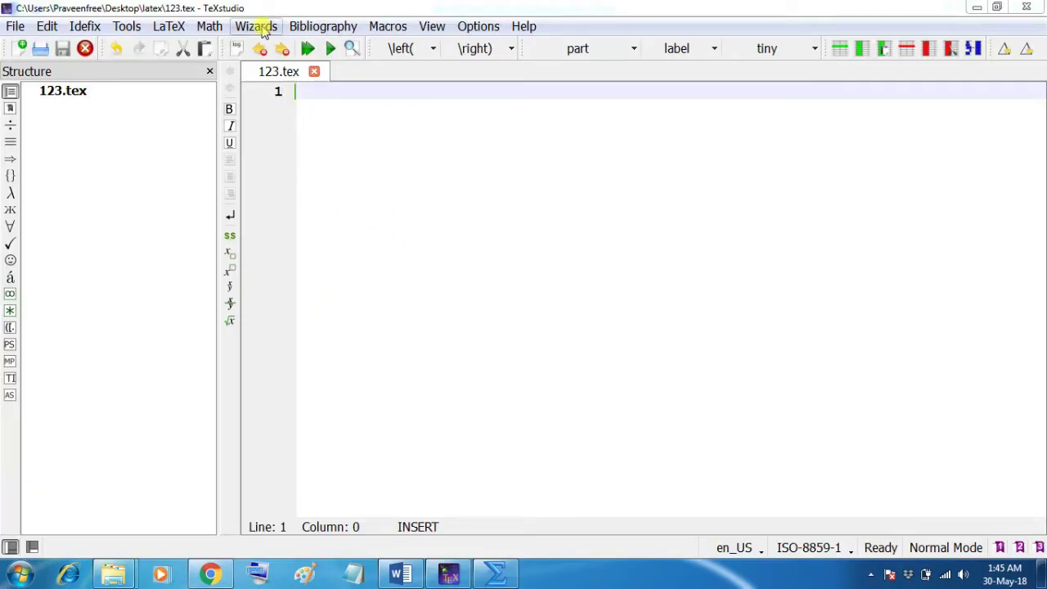
Insert the default Quick Start article template into 123.tex.
{"action": "left_click", "coordinate": [262, 26]}
{"action": "left_click", "coordinate": [265, 45]}
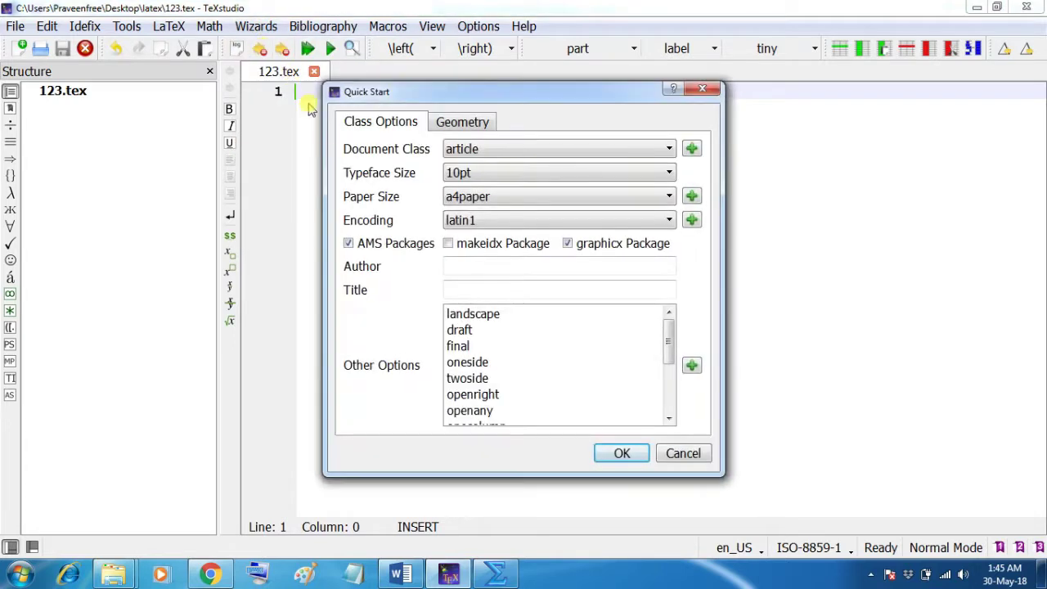
{"action": "left_click", "coordinate": [607, 453]}
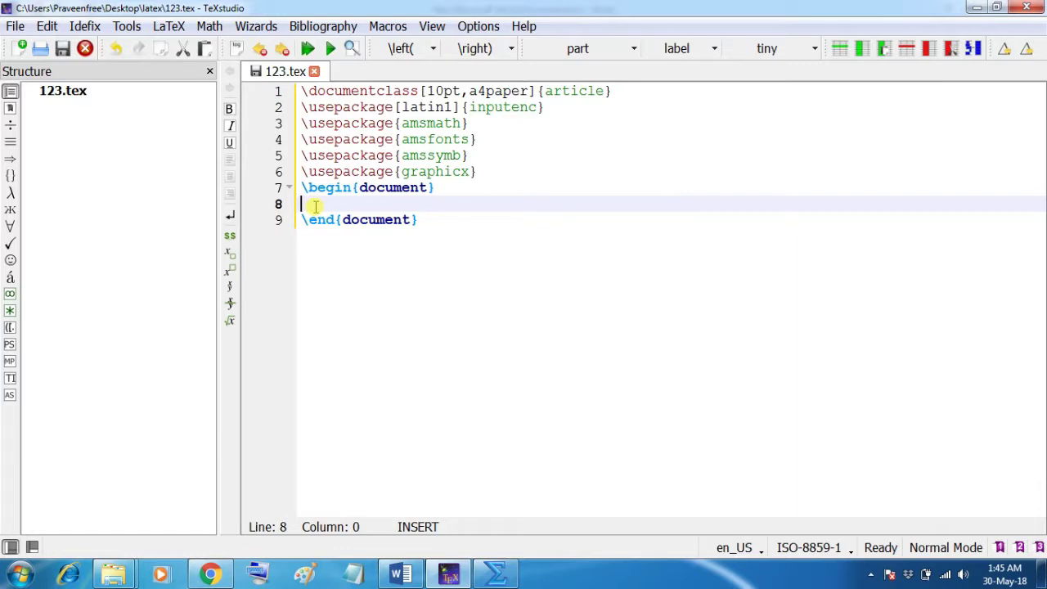
Add an equation environment by typing \begin{equa and accepting the \begin{equation} completion.
{"action": "type", "text": "\\begin"}
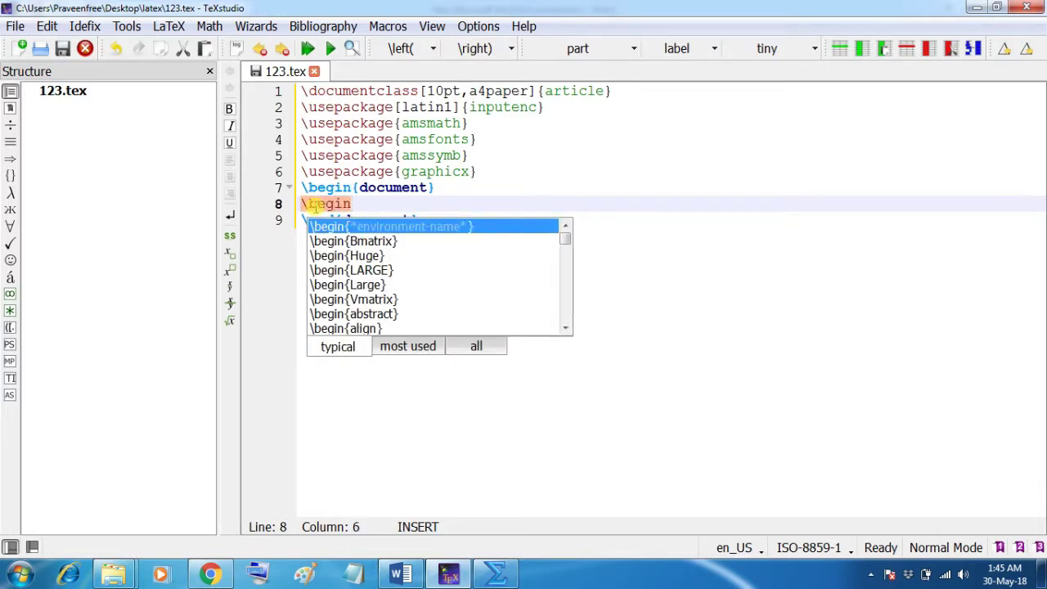
{"action": "type", "text": "{equa"}
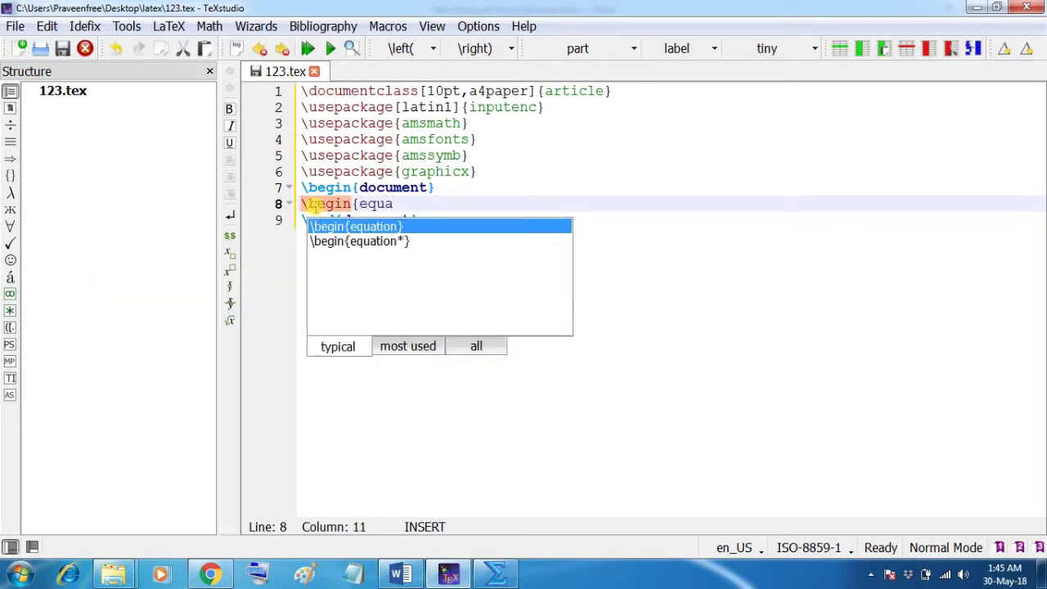
{"action": "key", "text": "Return"}
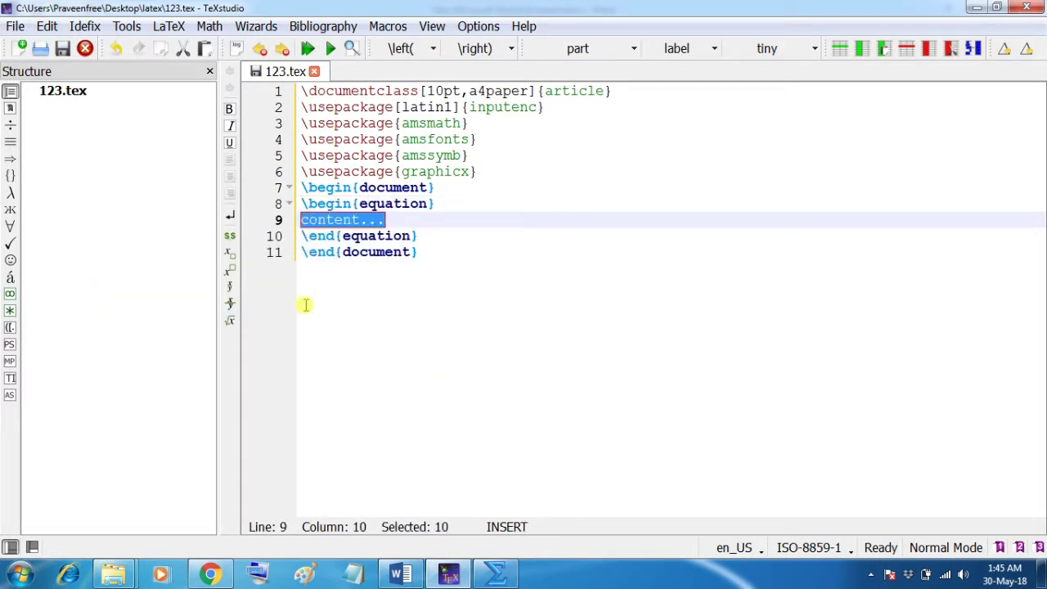
{"action": "left_click", "coordinate": [449, 573]}
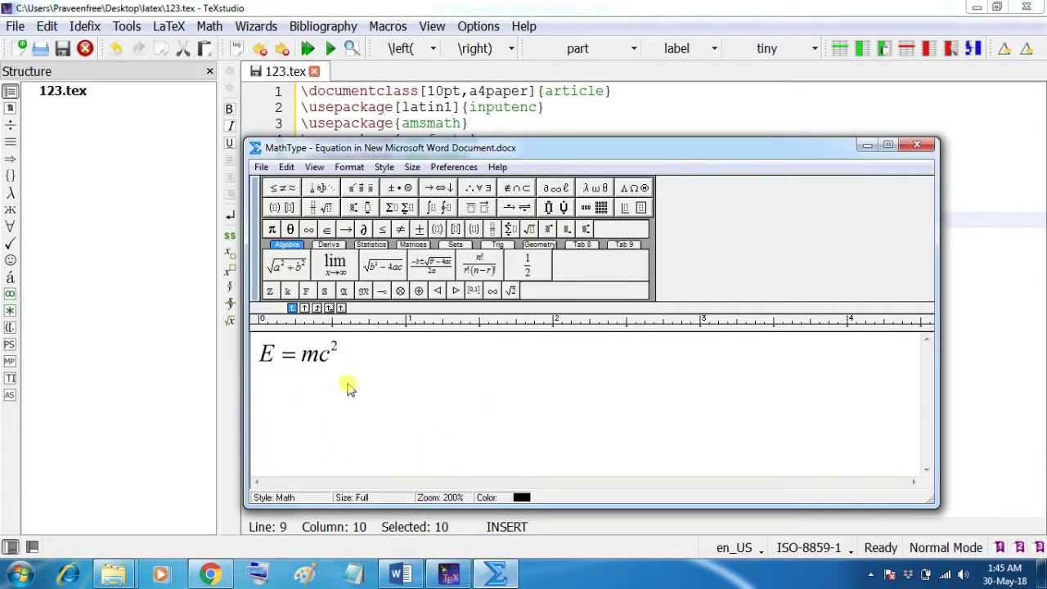
Reopen the Word equation in MathType and set copying to TeX (LaTeX 2.09 and later).
{"action": "key", "text": "ctrl+a"}
{"action": "key", "text": "ctrl+F4"}
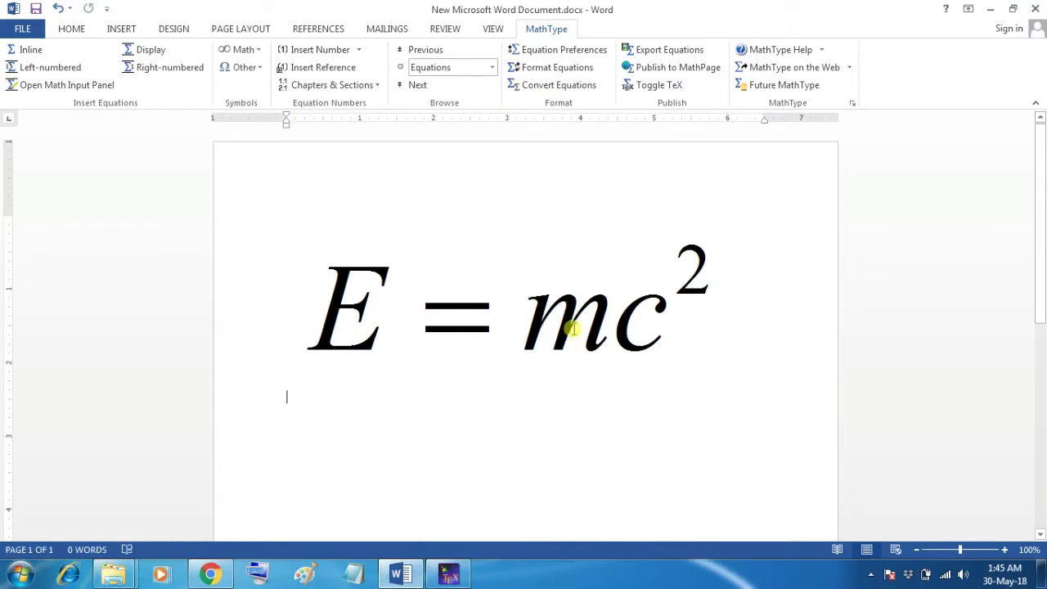
{"action": "double_click", "coordinate": [574, 330]}
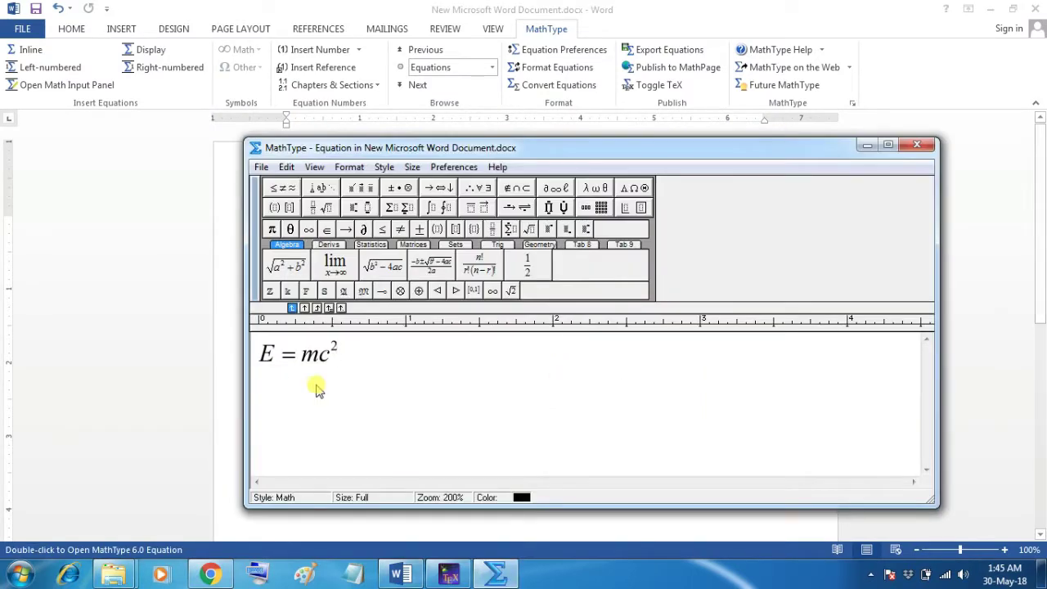
{"action": "left_click_drag", "start_coordinate": [334, 355], "coordinate": [255, 359]}
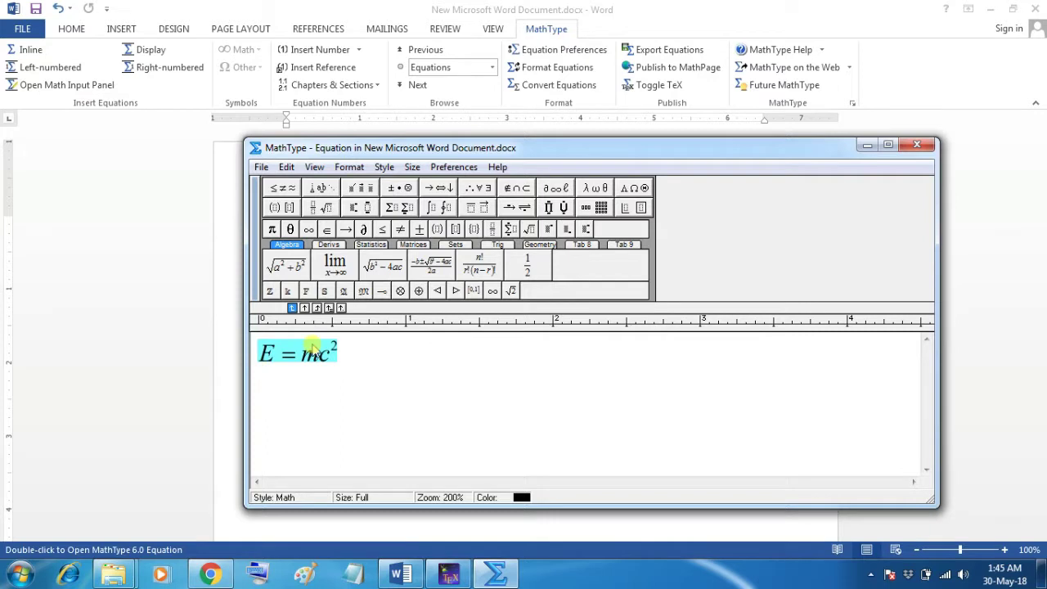
{"action": "left_click", "coordinate": [454, 167]}
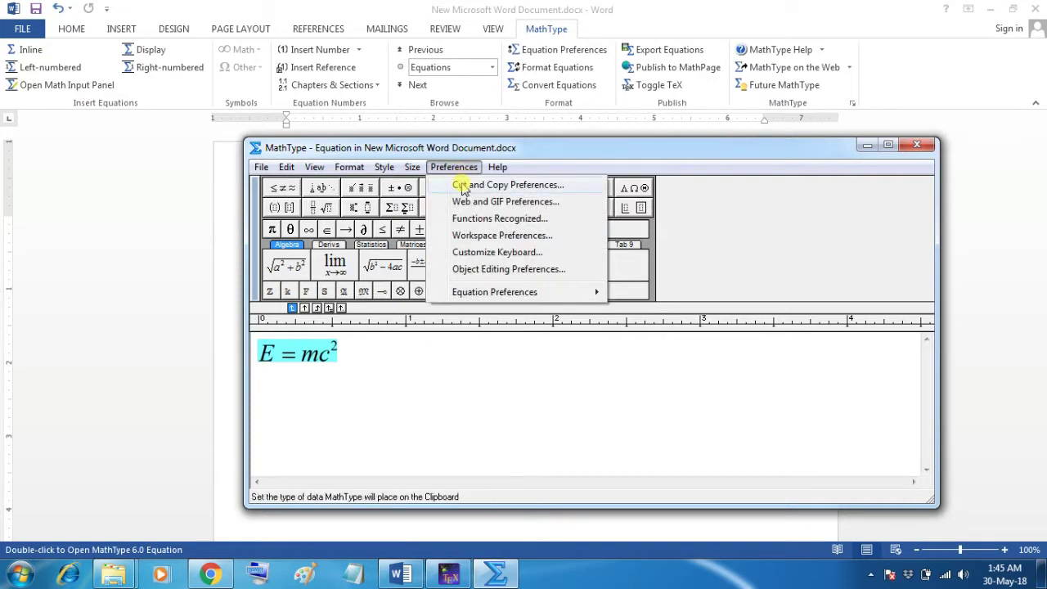
{"action": "left_click", "coordinate": [514, 185]}
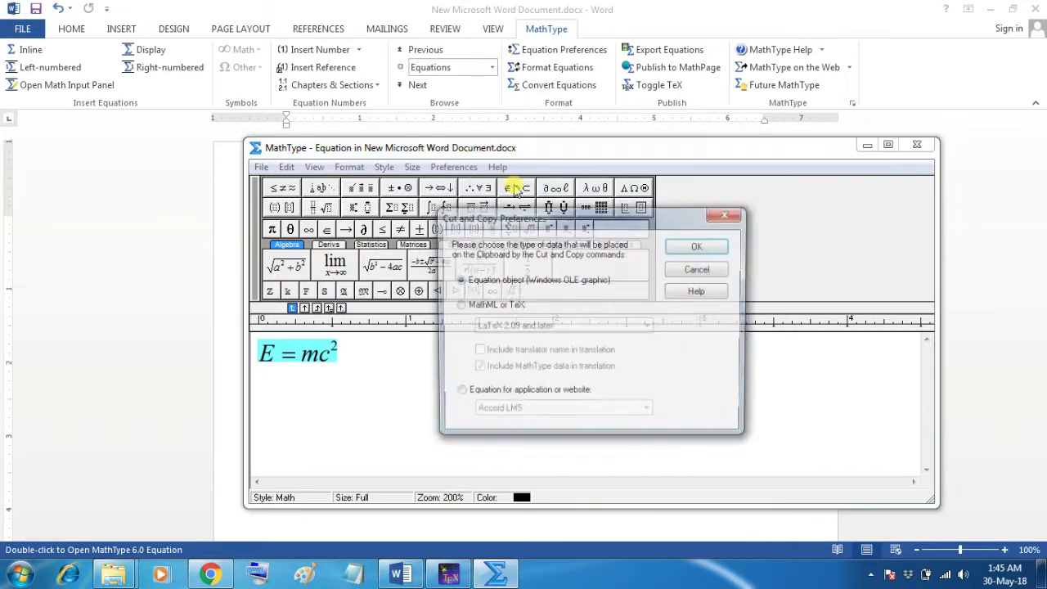
{"action": "left_click", "coordinate": [458, 305]}
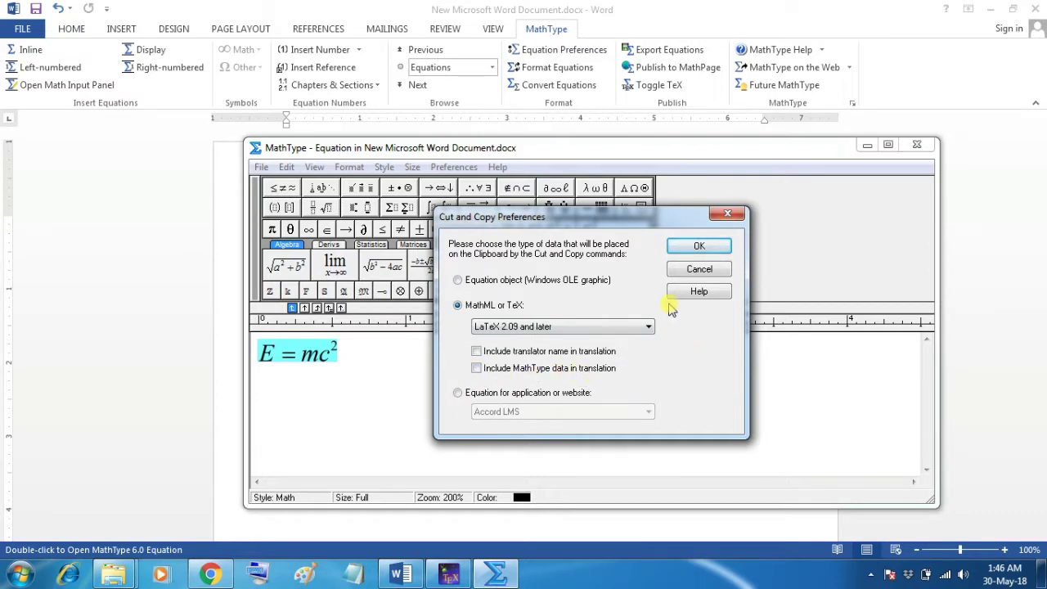
{"action": "left_click", "coordinate": [697, 247]}
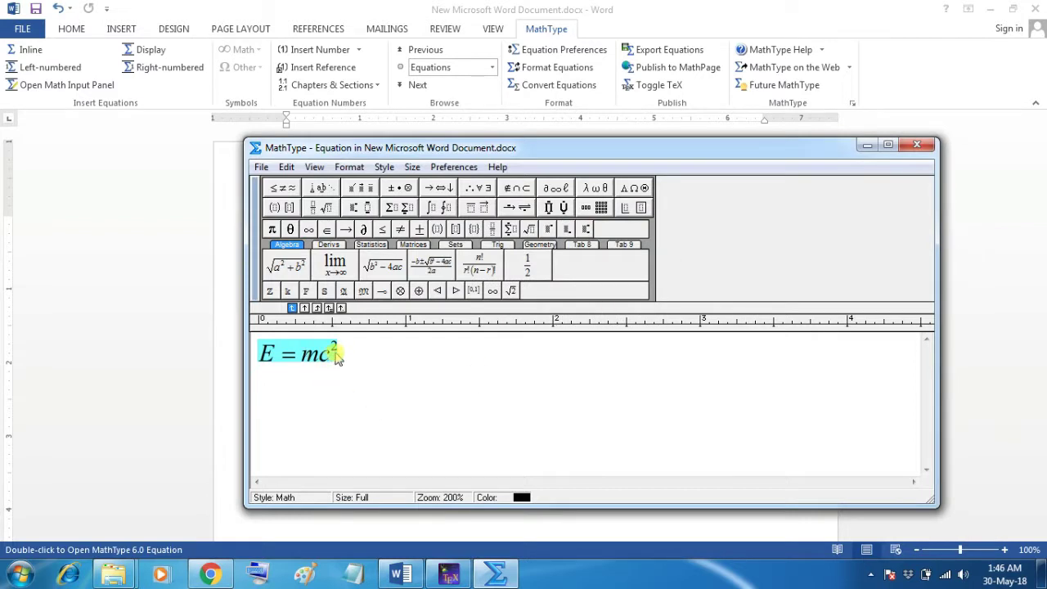
Copy E = mc² as LaTeX code and switch back to 123.tex in TeXstudio.
{"action": "left_click_drag", "start_coordinate": [339, 360], "coordinate": [263, 362]}
{"action": "right_click", "coordinate": [286, 355]}
{"action": "left_click", "coordinate": [322, 381]}
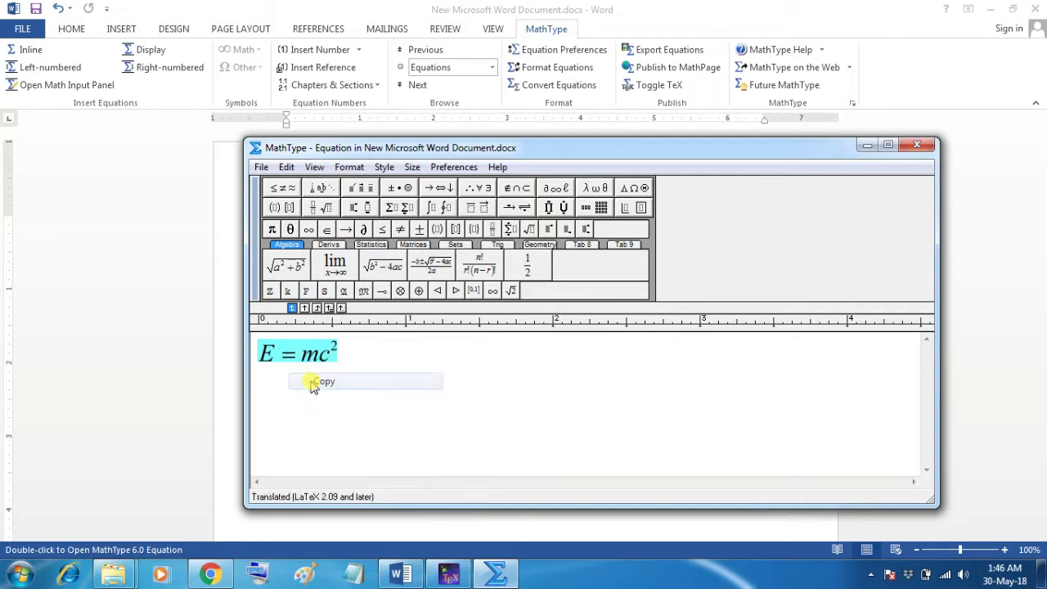
{"action": "left_click", "coordinate": [445, 574]}
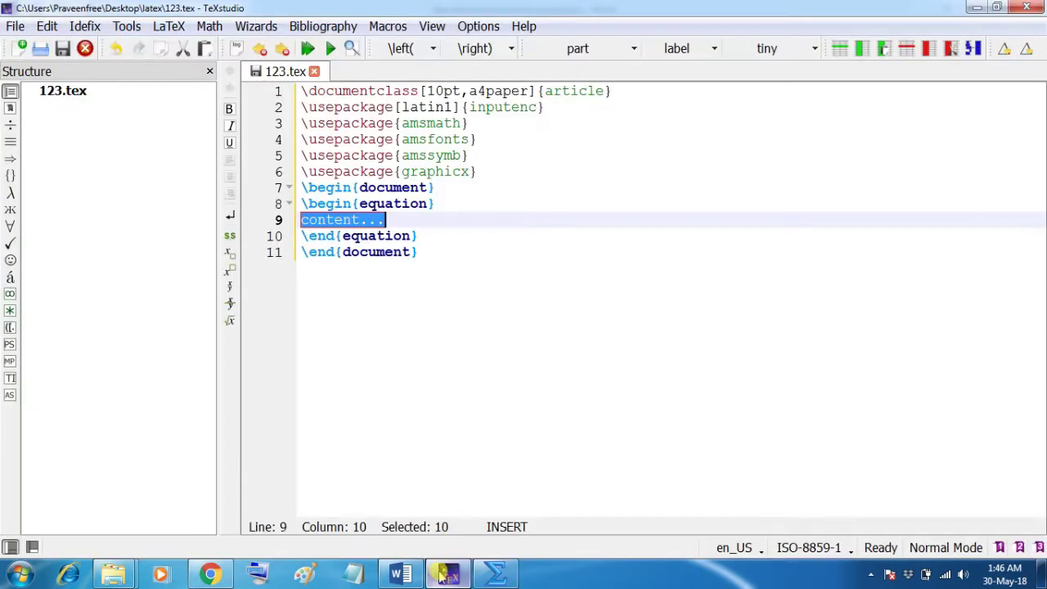
Paste E = m{c^2} over the placeholder, delete the \[ \] delimiters, and Build & View.
{"action": "right_click", "coordinate": [360, 220]}
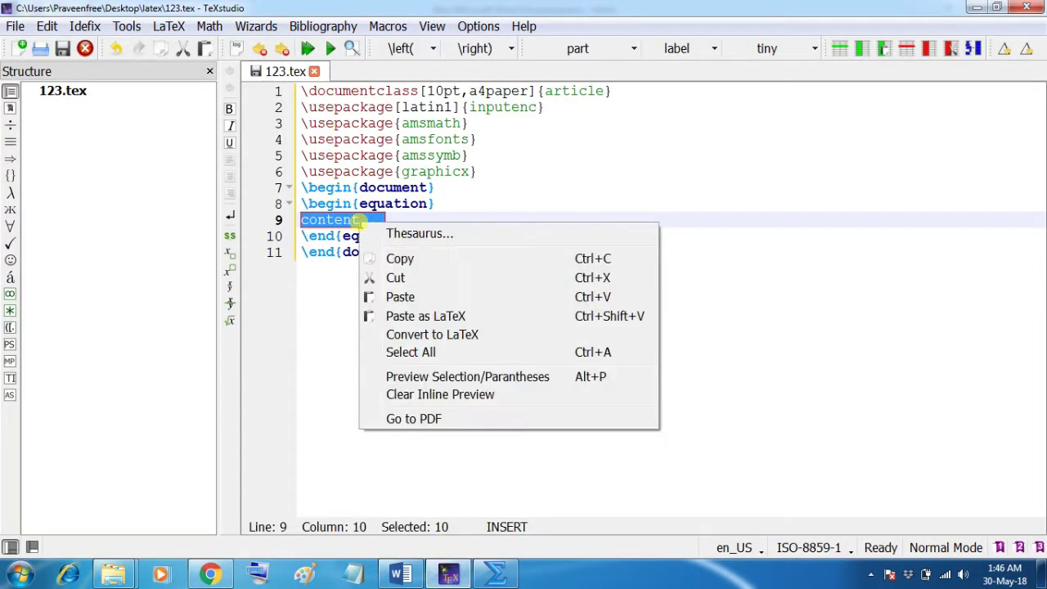
{"action": "left_click", "coordinate": [394, 296]}
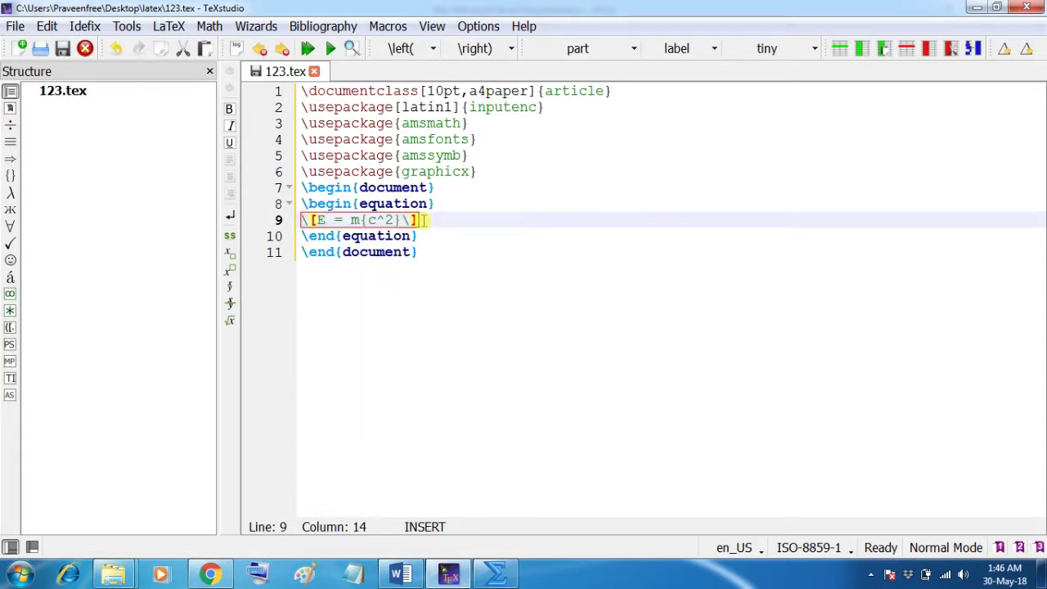
{"action": "key", "text": "BackSpace"}
{"action": "key", "text": "BackSpace"}
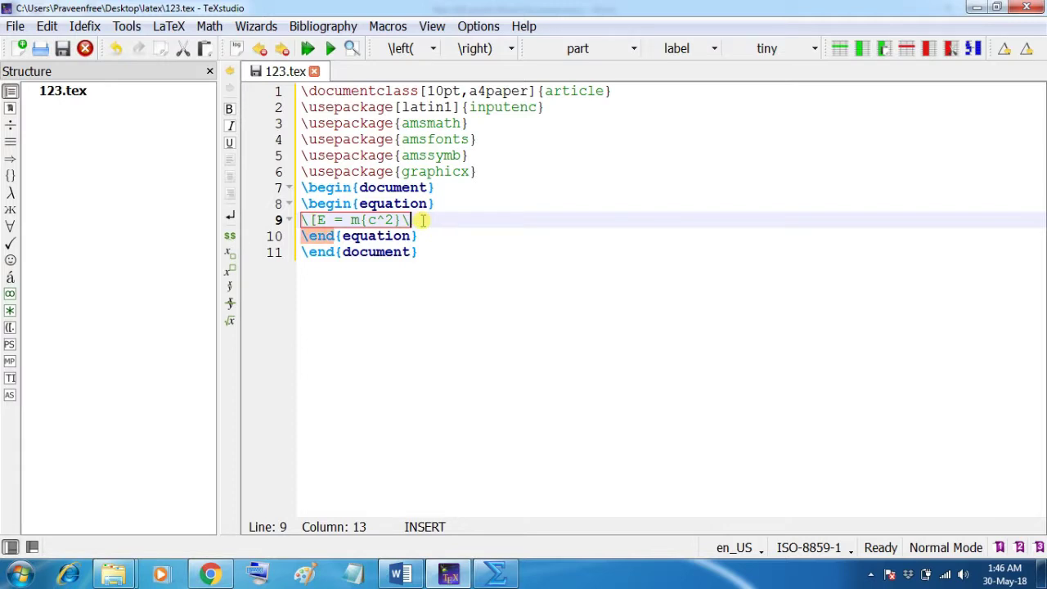
{"action": "left_click", "coordinate": [318, 219]}
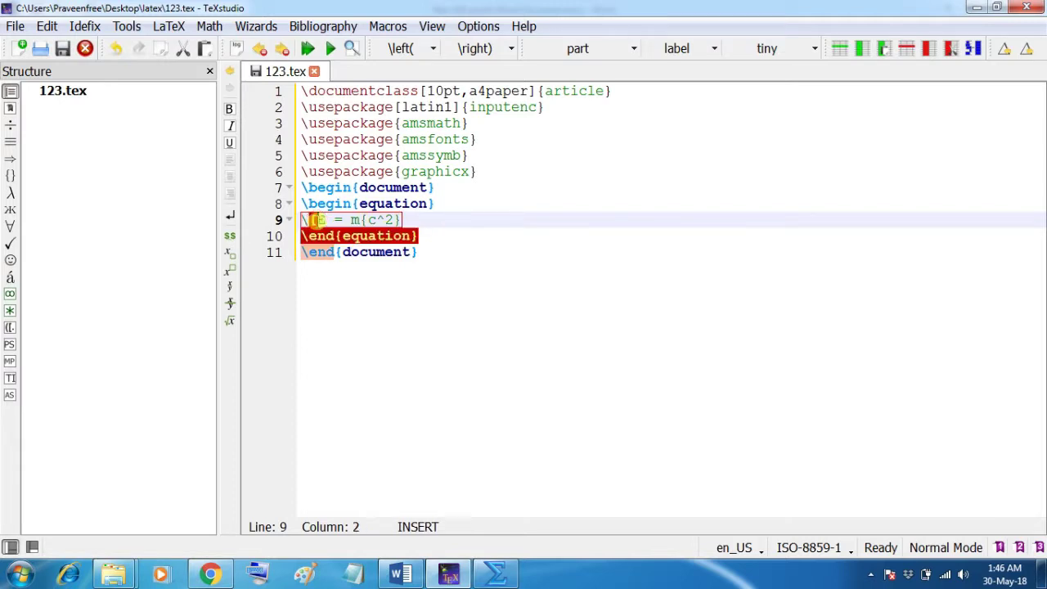
{"action": "key", "text": "BackSpace"}
{"action": "key", "text": "BackSpace"}
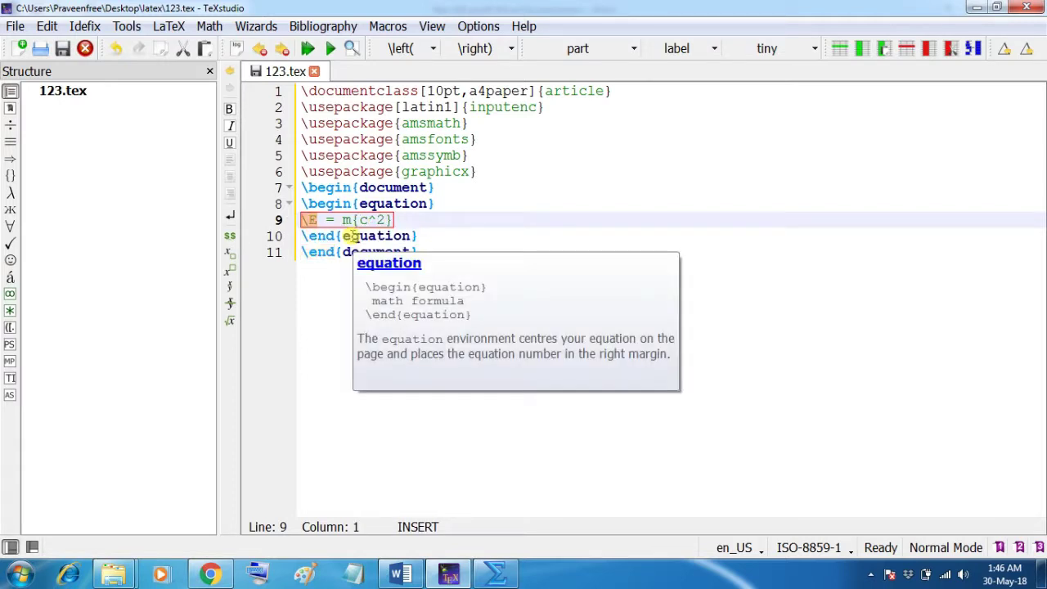
{"action": "left_click", "coordinate": [470, 235]}
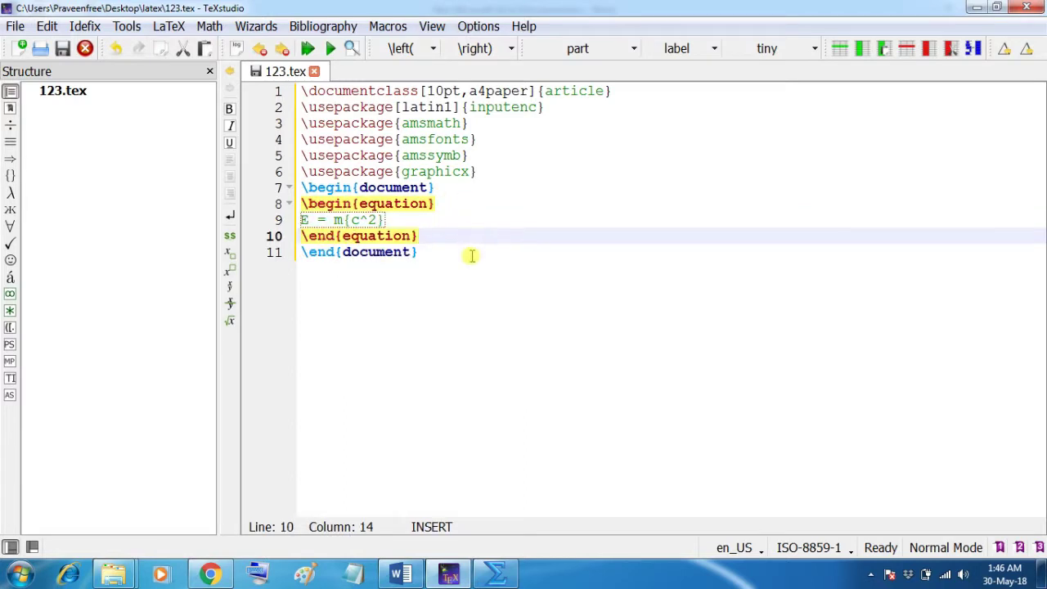
{"action": "left_click", "coordinate": [449, 257]}
{"action": "left_click", "coordinate": [307, 48]}
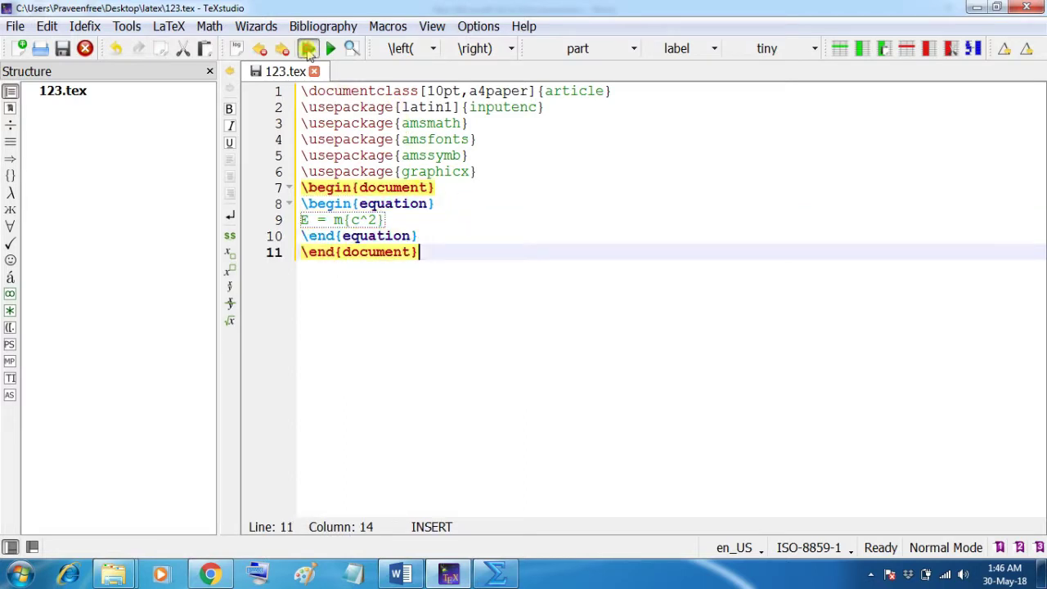